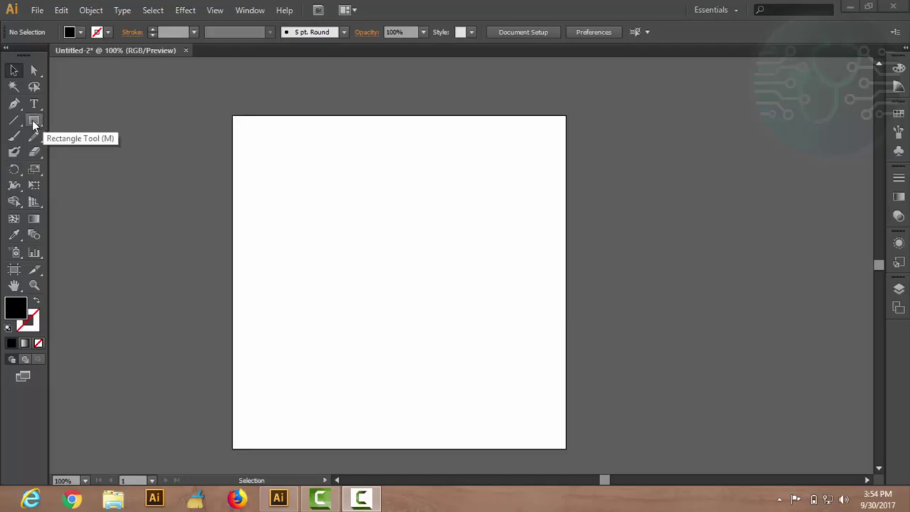
Draw a black rectangle at top-left and a rounded rectangle on the artboard's right side.
click(32, 120)
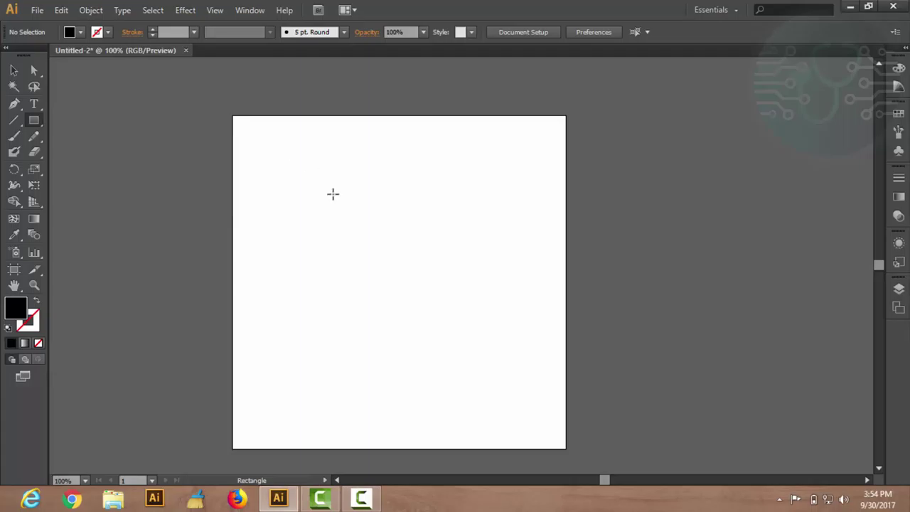
drag(174, 115, 289, 198)
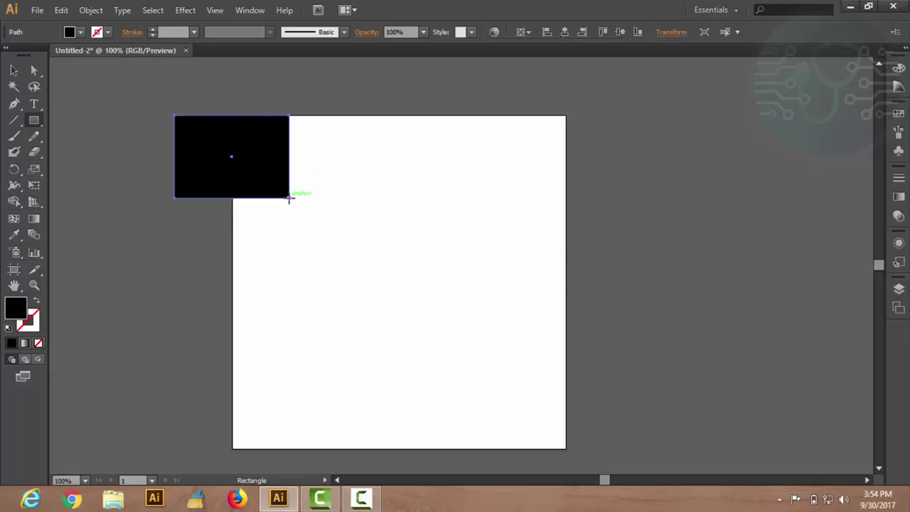
click(39, 120)
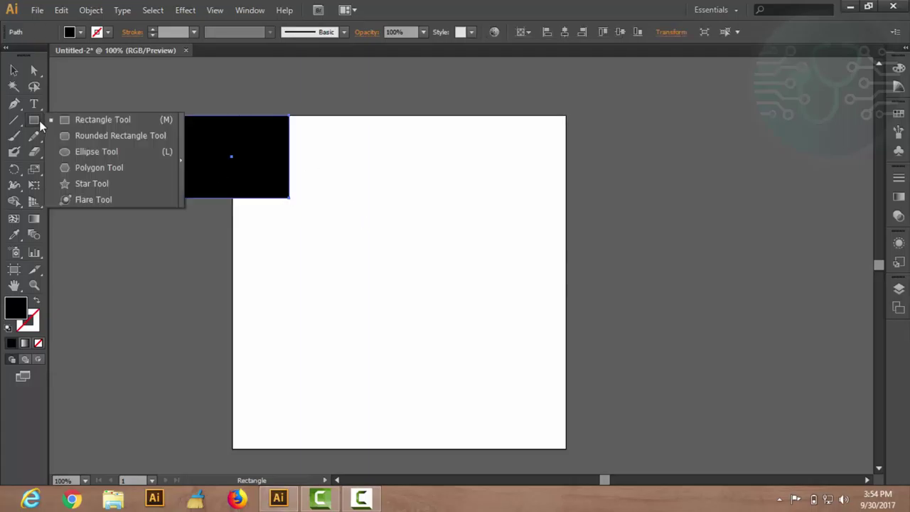
click(74, 135)
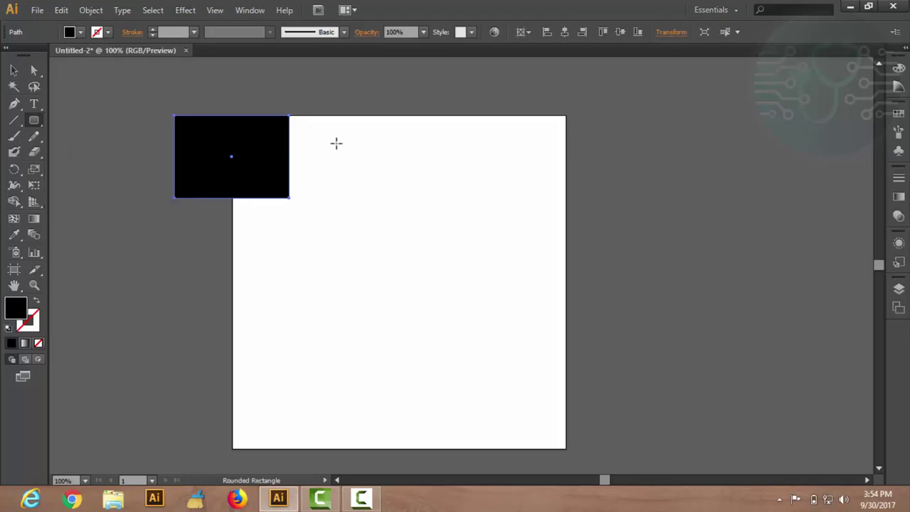
drag(337, 145, 584, 295)
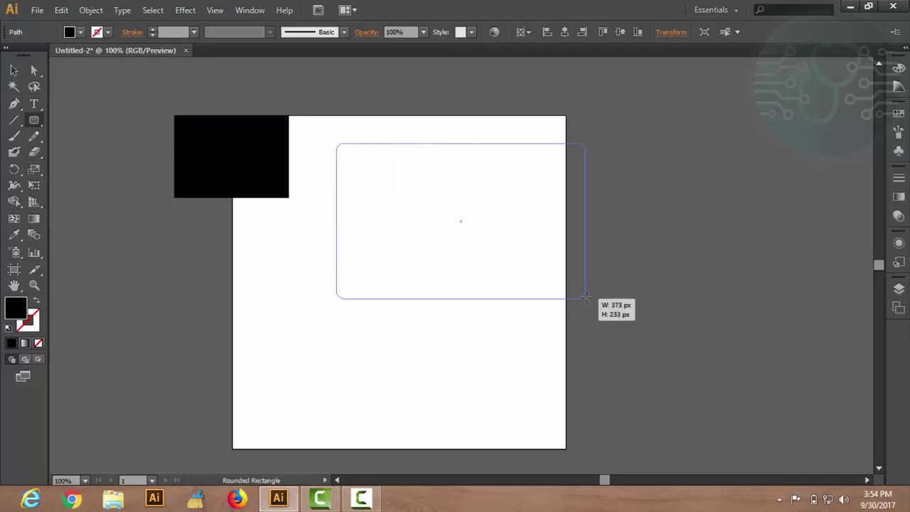
Add a circle at the left edge and a rotated hexagon below the rounded rectangle.
click(37, 127)
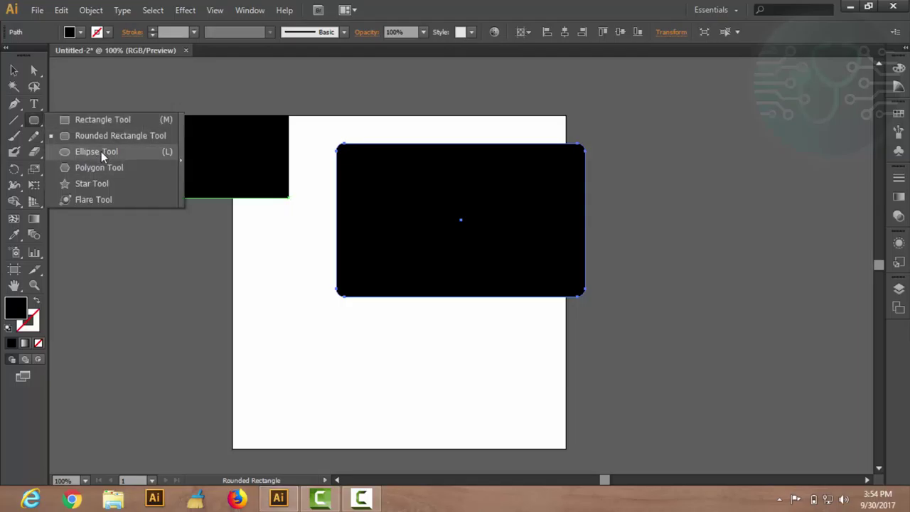
click(97, 150)
mouse_move(122, 209)
mouse_down()
mouse_move(200, 313)
mouse_move(241, 322)
mouse_up()
click(34, 121)
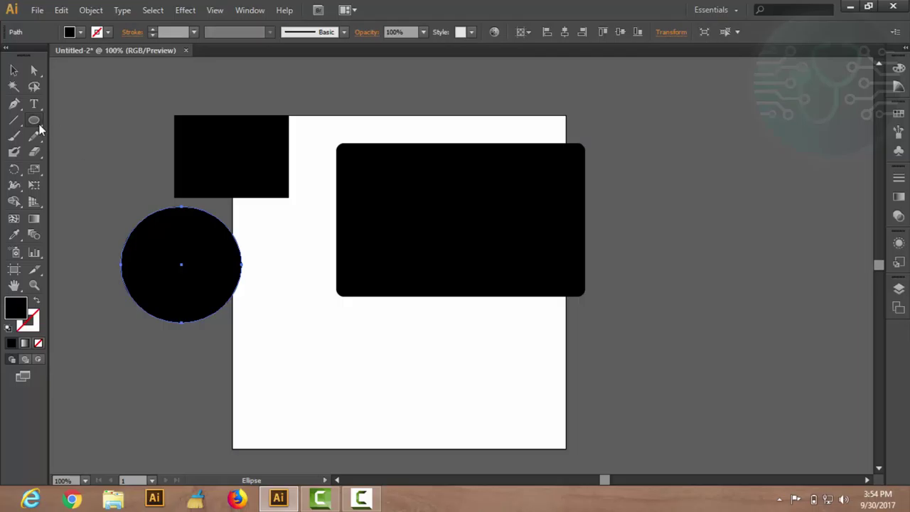
click(99, 168)
mouse_move(313, 310)
mouse_down()
mouse_move(485, 422)
mouse_move(396, 258)
mouse_up()
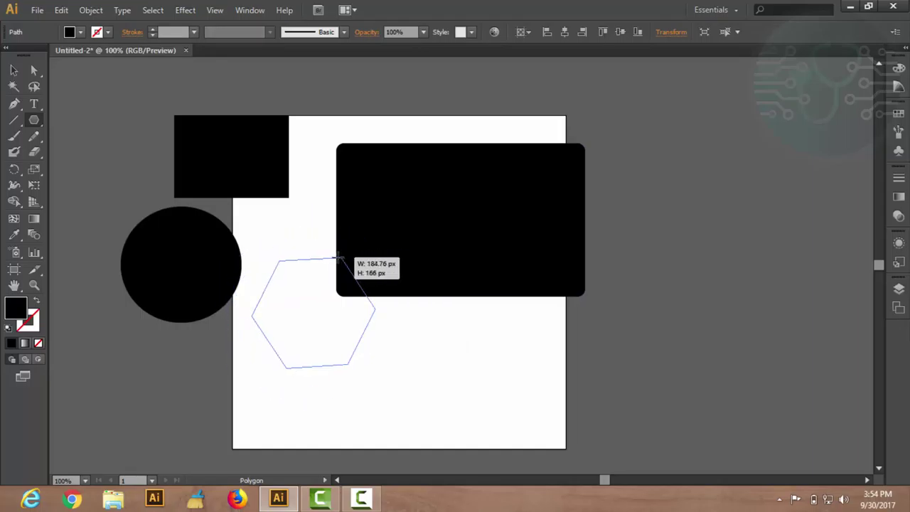
drag(396, 258, 336, 257)
Draw a large five-pointed star over the rounded rectangle.
click(34, 120)
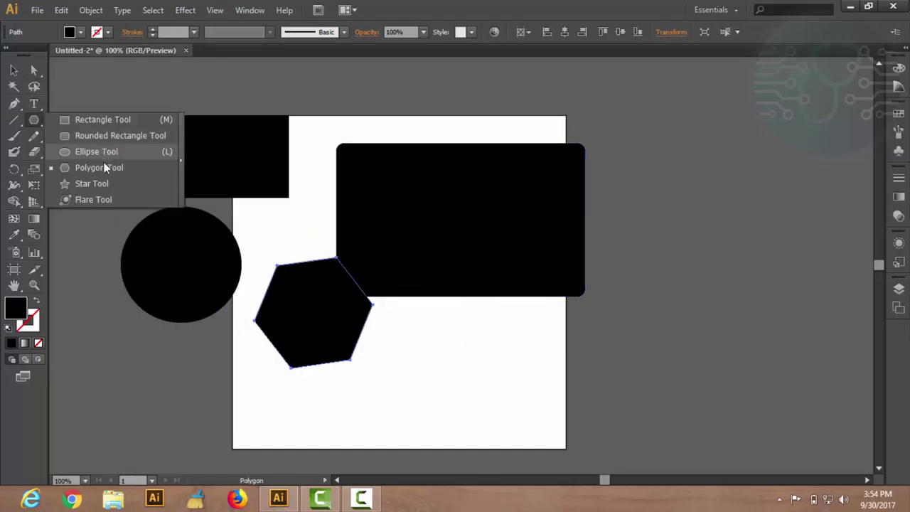
click(104, 182)
drag(553, 95, 662, 195)
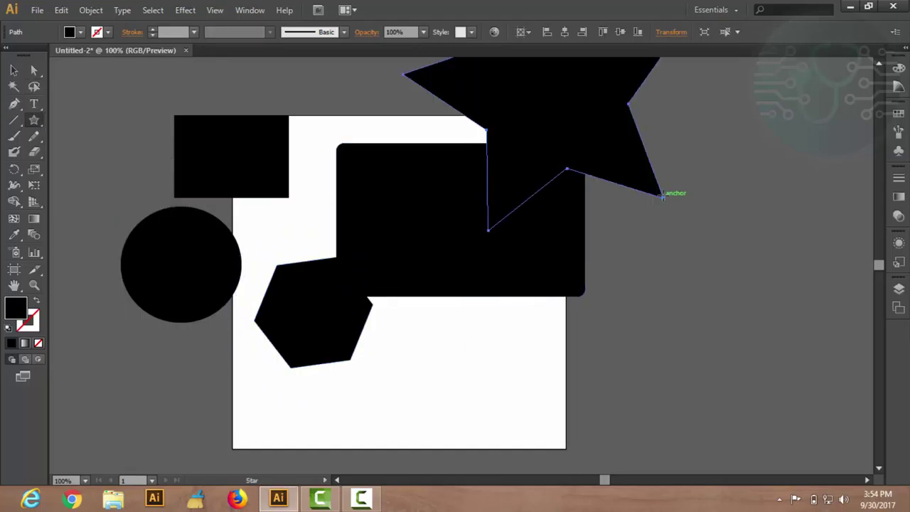
scroll(624, 178, up, 2)
scroll(622, 156, up, 2)
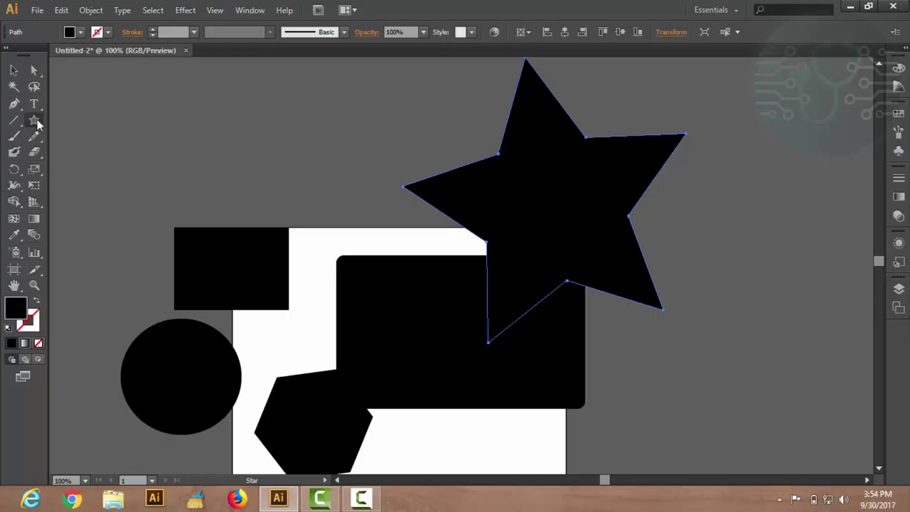
Draw a lens flare and move it onto the artboard's top edge.
click(33, 119)
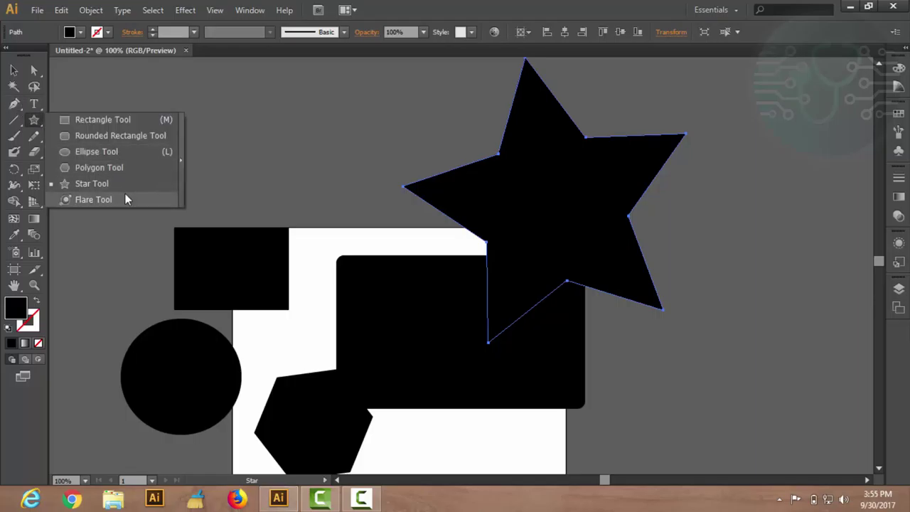
click(125, 199)
drag(142, 129, 190, 128)
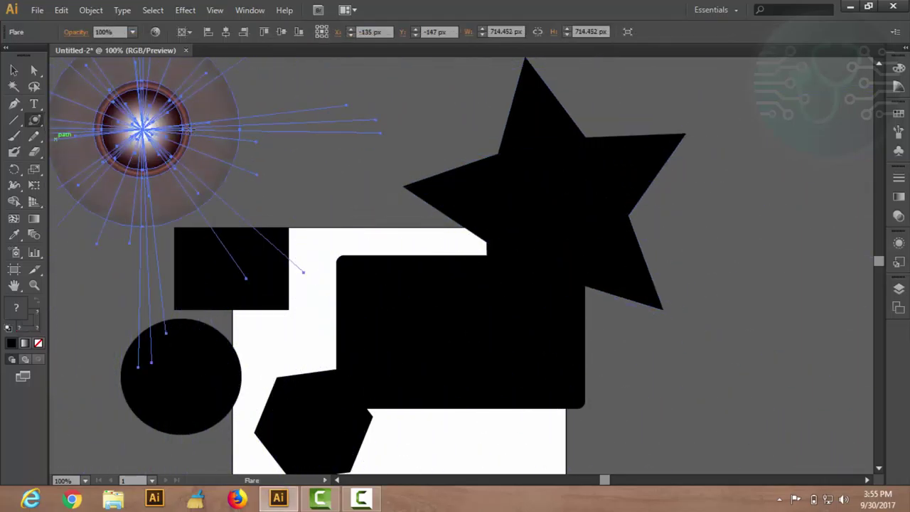
click(13, 70)
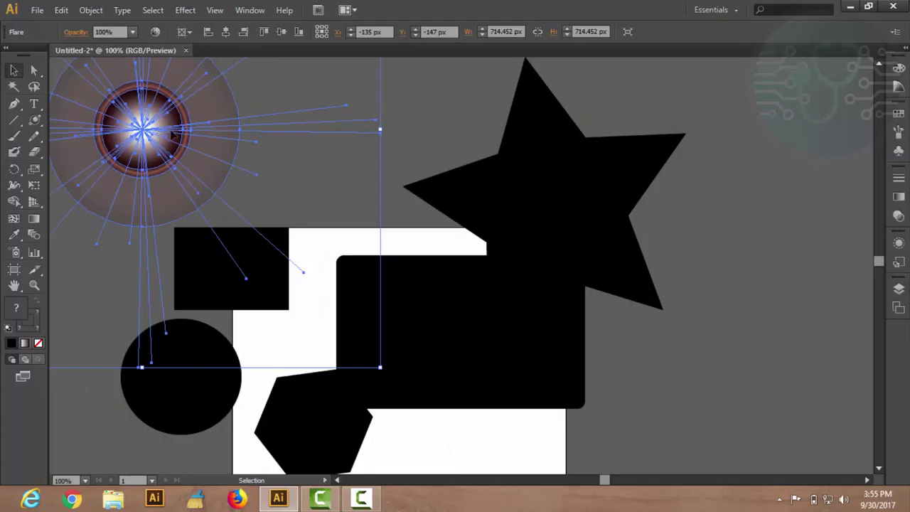
drag(164, 128, 332, 206)
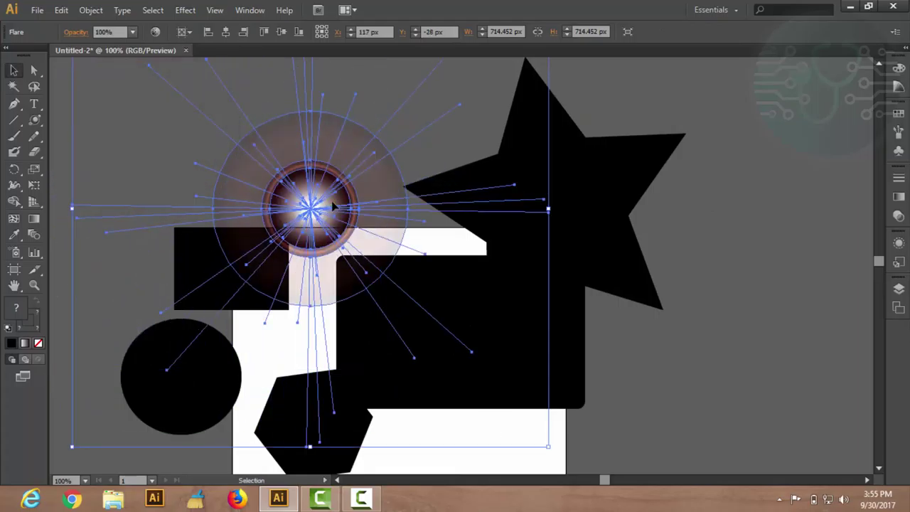
click(765, 135)
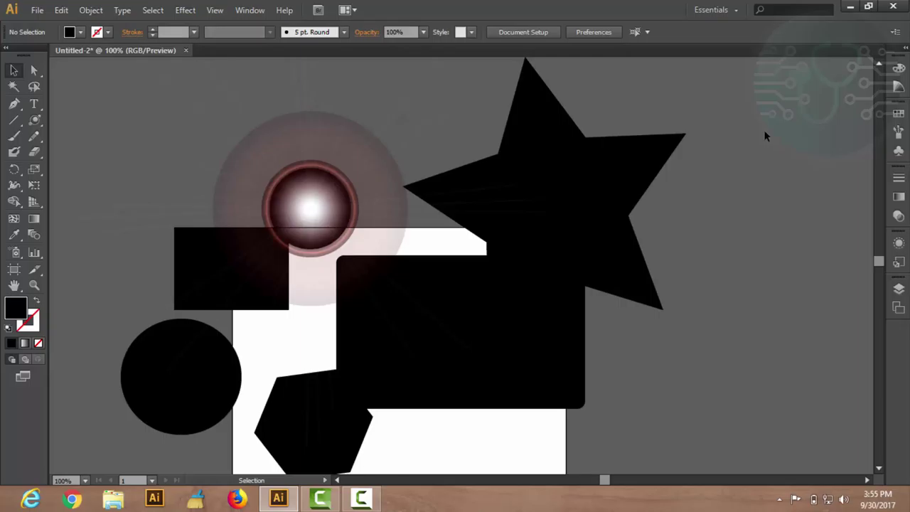
Delete the lens flare, then marquee-select and delete all remaining shapes.
click(288, 149)
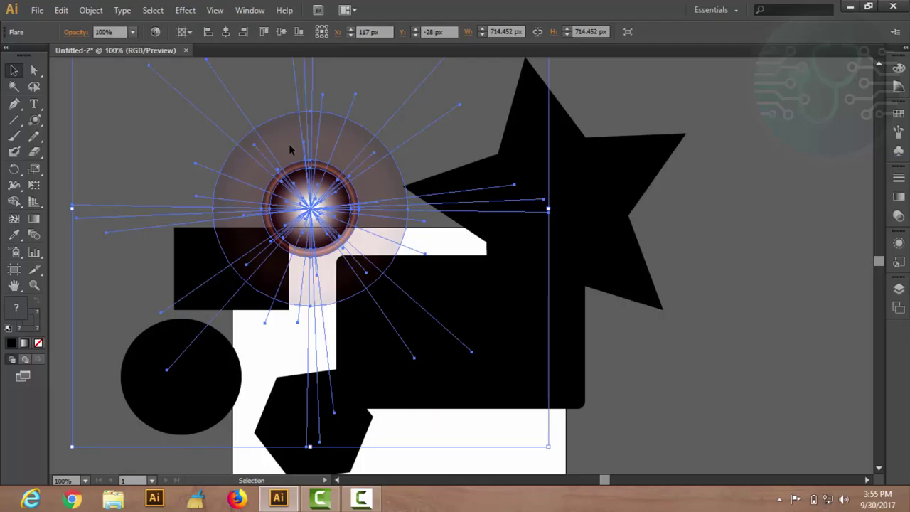
key(Delete)
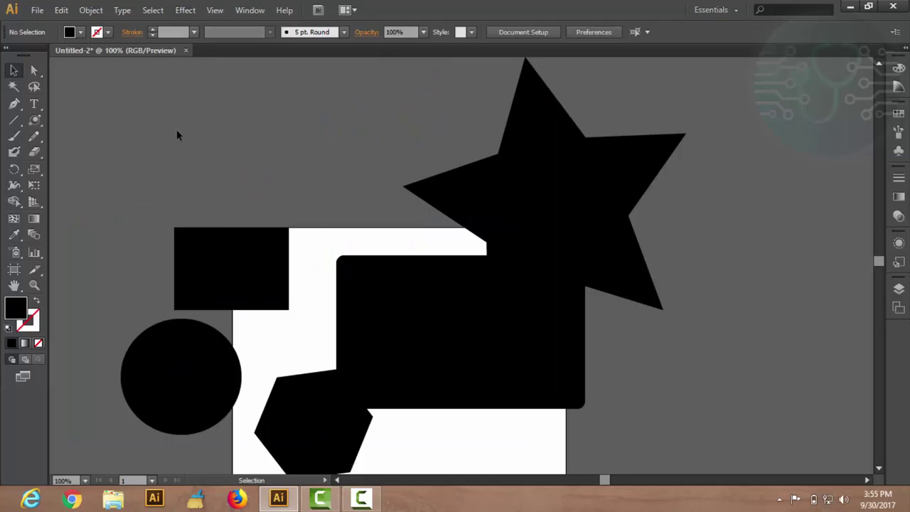
mouse_move(112, 101)
mouse_down()
mouse_move(520, 414)
mouse_move(600, 417)
mouse_up()
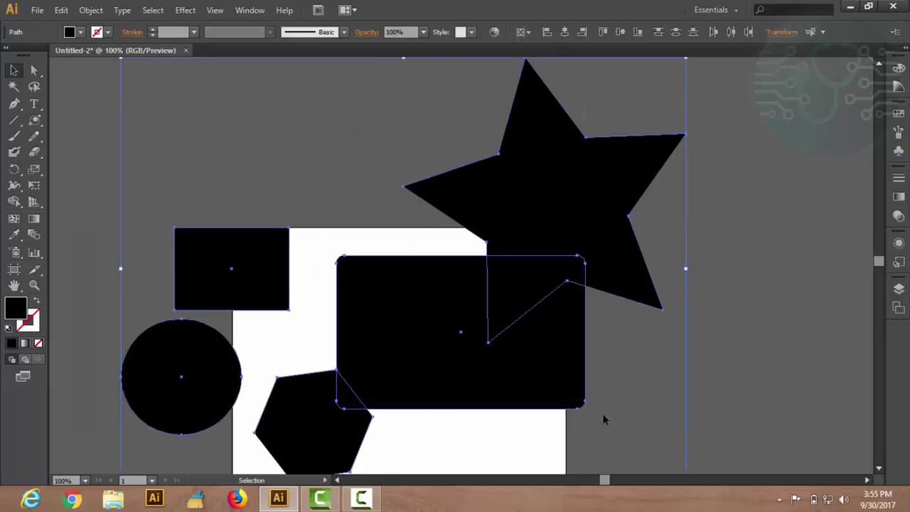
key(Delete)
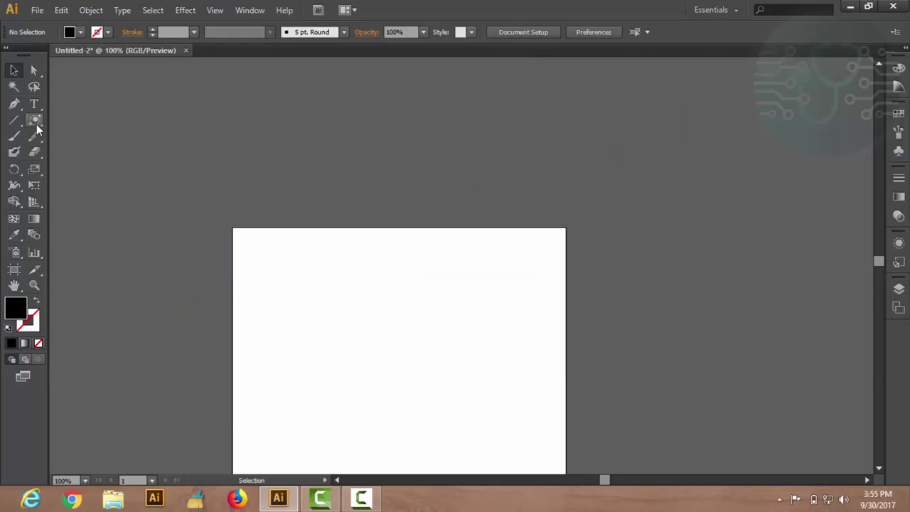
With the Rectangle tool, open the exact-size Rectangle dialog on the artboard.
drag(37, 123, 57, 125)
scroll(198, 160, down, 2)
scroll(199, 161, down, 1)
scroll(199, 160, down, 1)
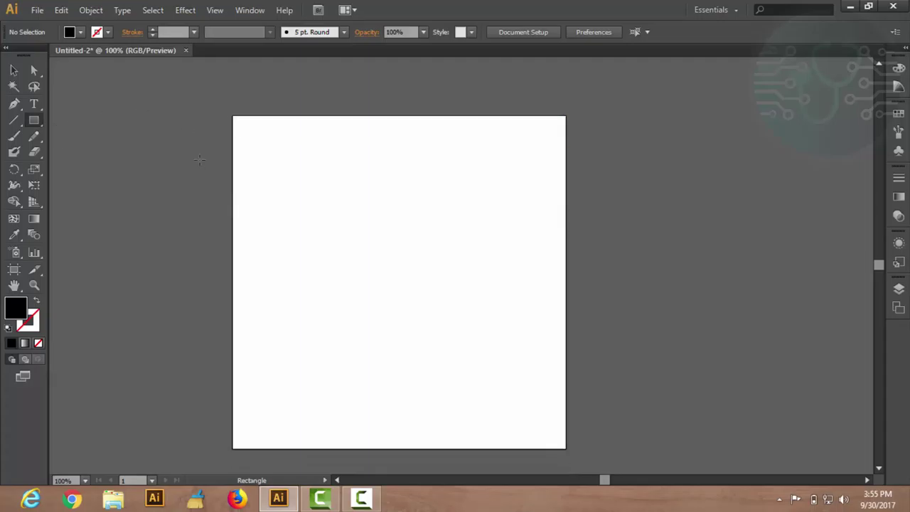
click(295, 171)
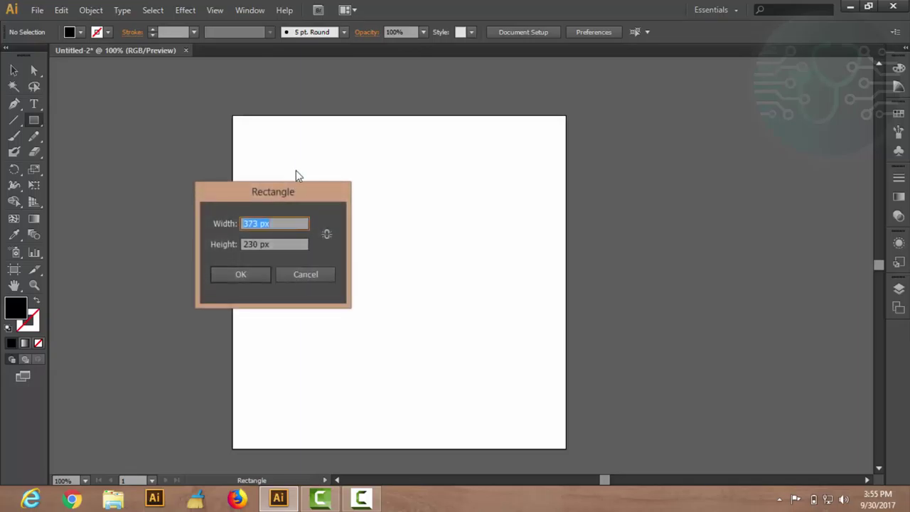
click(309, 274)
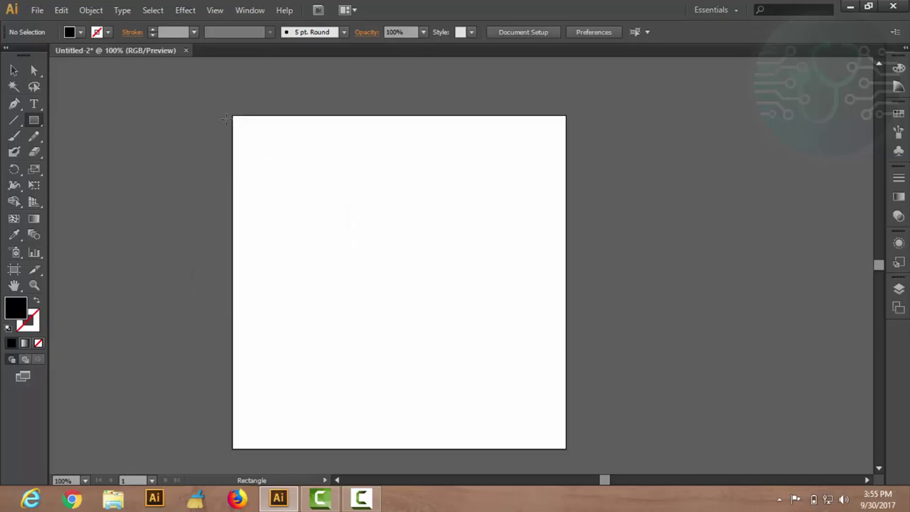
click(287, 141)
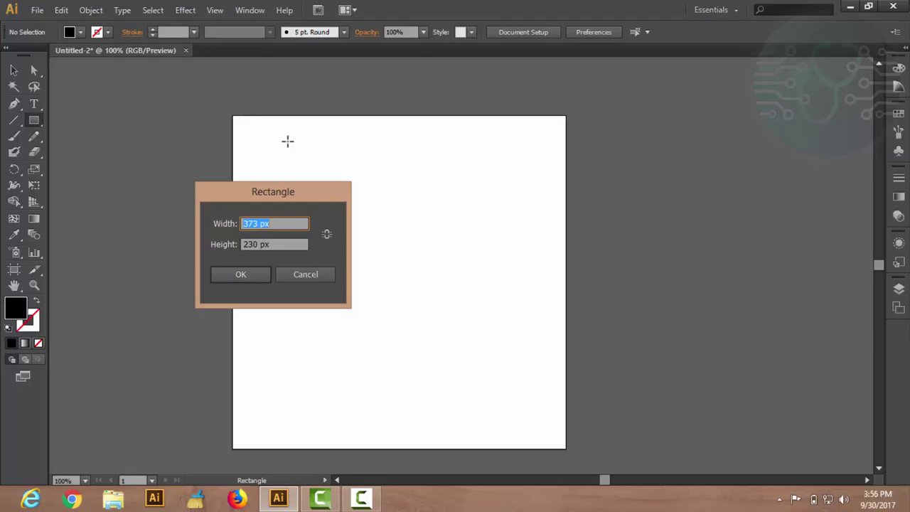
Create a 300 x 200 px rectangle and move it into the top-left corner.
text(300)
key(Tab)
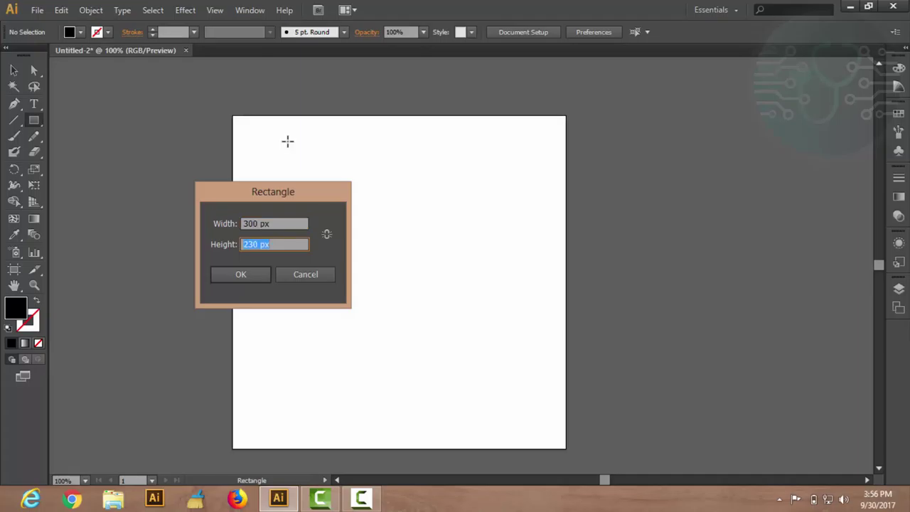
text(200)
click(238, 274)
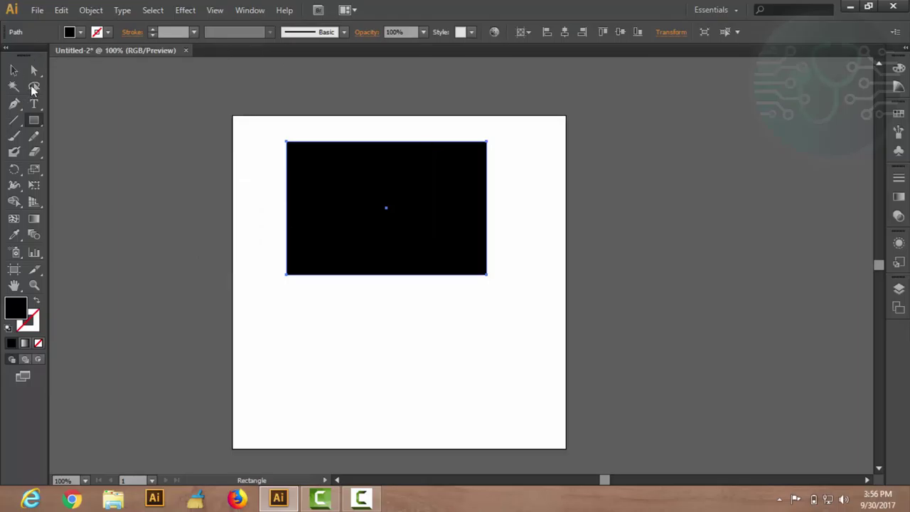
click(13, 70)
mouse_move(376, 187)
mouse_down()
mouse_move(239, 262)
mouse_move(409, 226)
mouse_move(367, 181)
mouse_move(305, 206)
mouse_move(316, 147)
mouse_move(322, 163)
mouse_up()
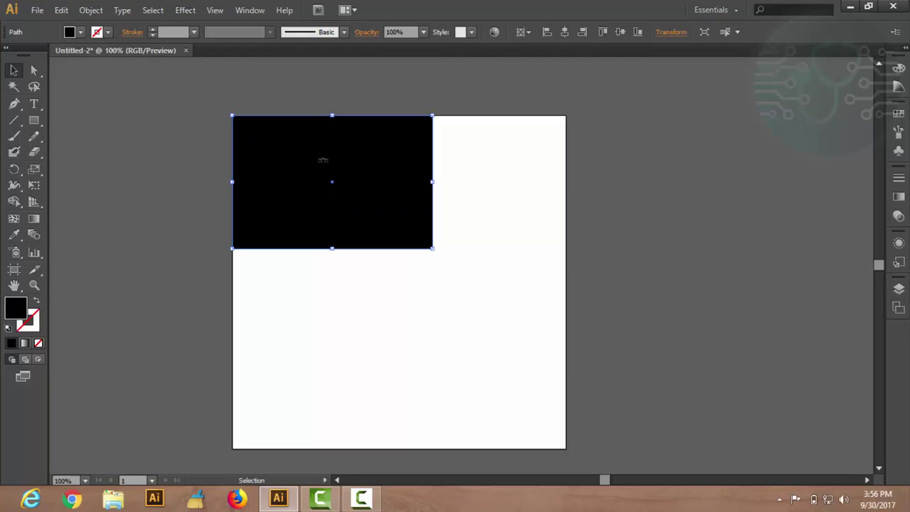
Create a 300 x 200 px rounded rectangle with an 18 px corner radius.
click(34, 120)
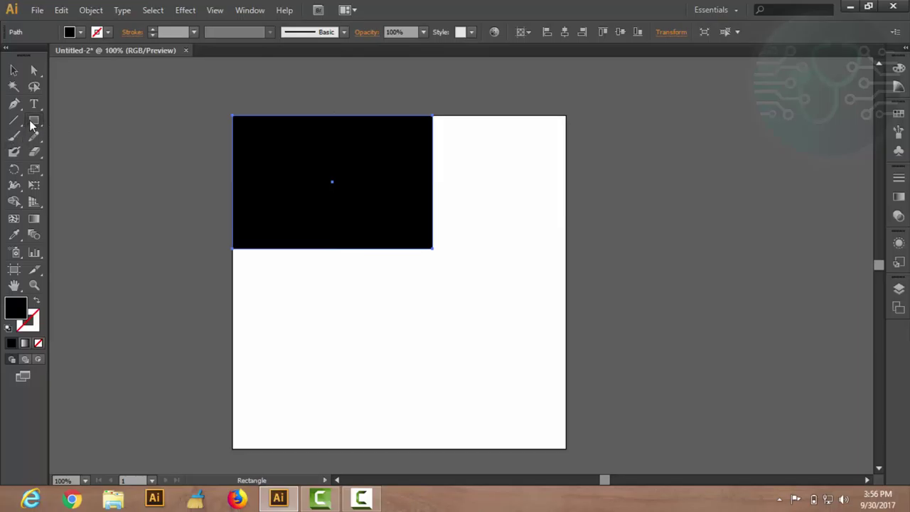
drag(32, 126, 102, 140)
click(101, 140)
click(324, 296)
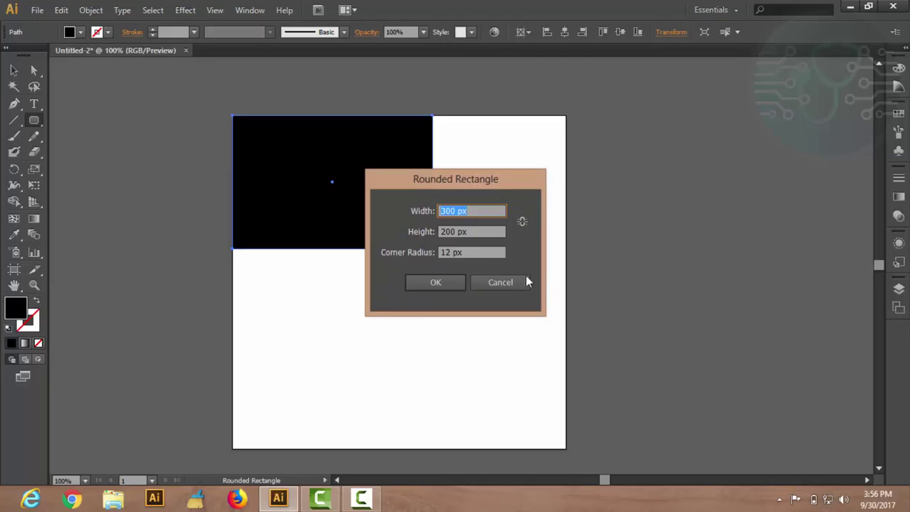
click(450, 252)
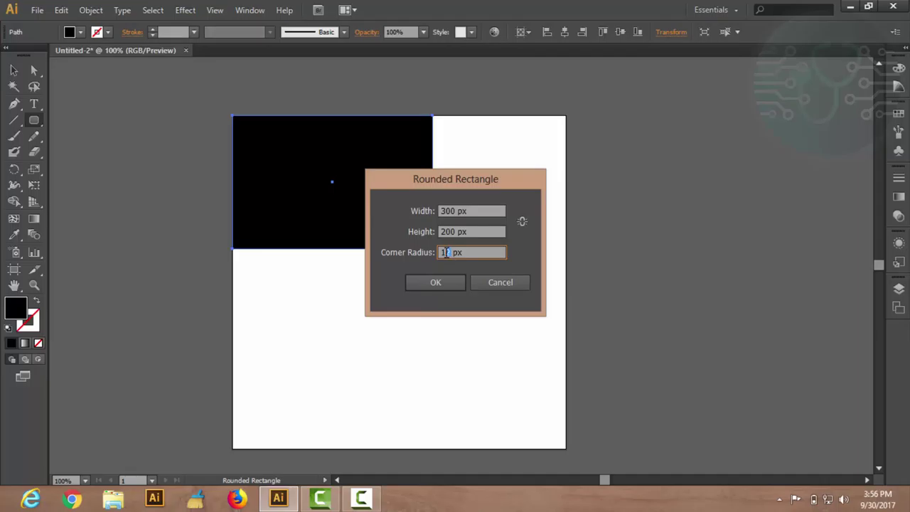
drag(449, 252, 441, 252)
text(18)
click(429, 283)
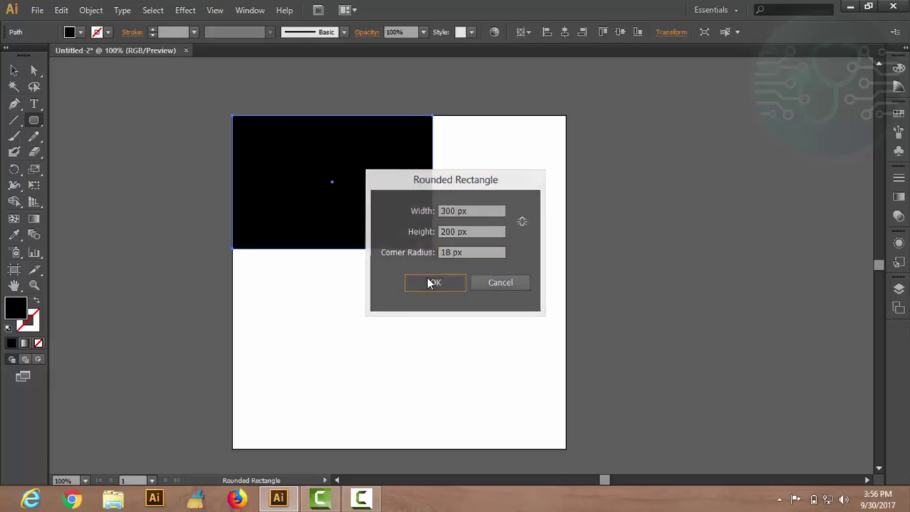
Move the rounded rectangle to sit just below the black rectangle.
click(18, 74)
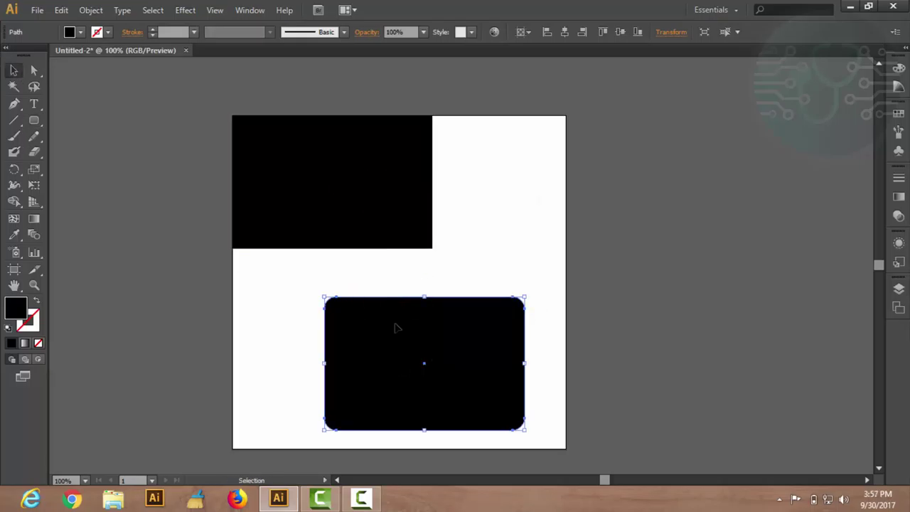
drag(399, 330, 555, 190)
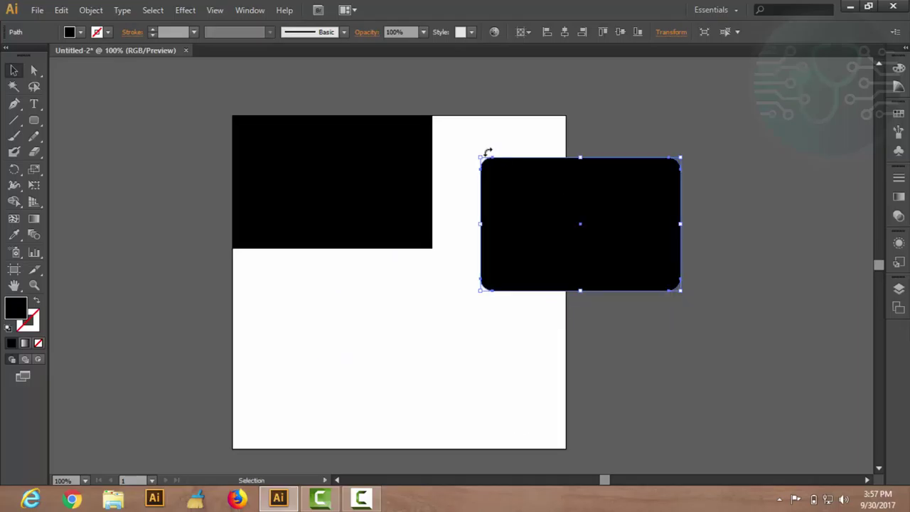
scroll(498, 185, up, 2)
scroll(501, 219, up, 2)
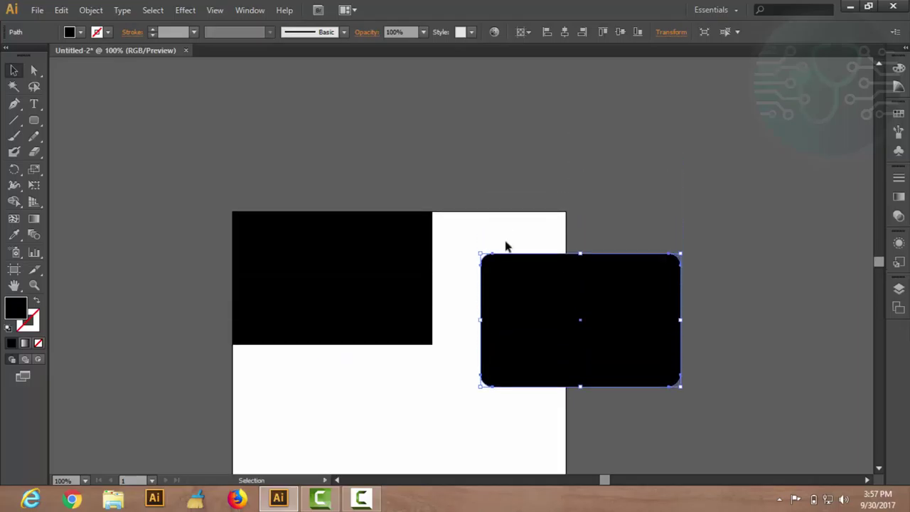
scroll(507, 243, down, 2)
mouse_move(511, 218)
mouse_down()
mouse_move(272, 336)
mouse_move(270, 324)
mouse_up()
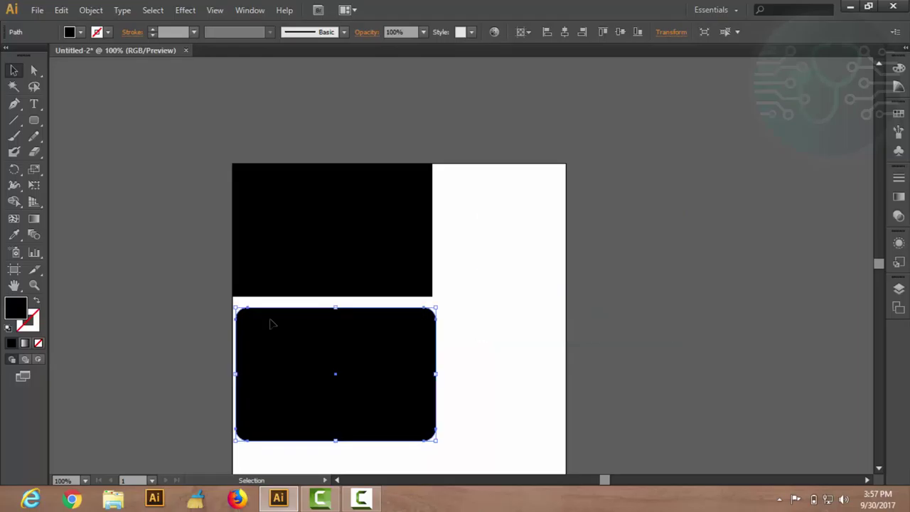
Switch to the Ellipse tool and open its exact-size dialog on the artboard.
click(34, 120)
drag(37, 119, 96, 154)
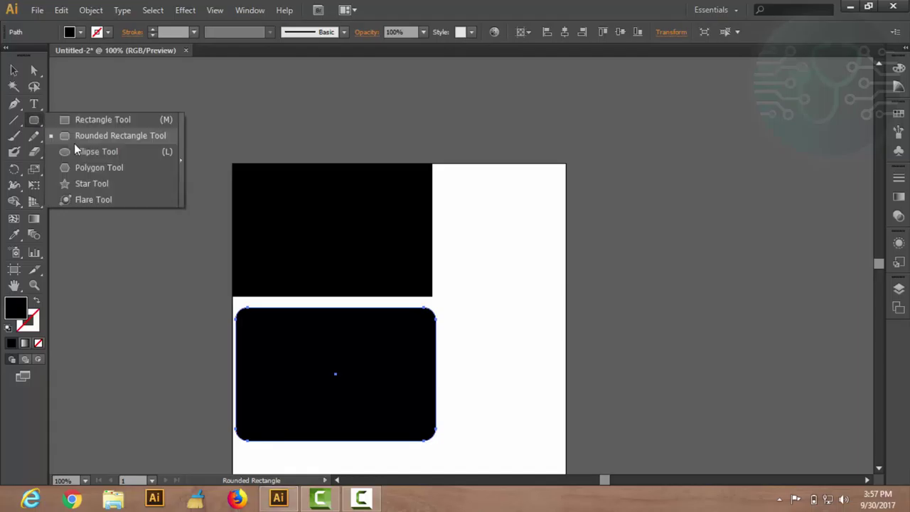
click(96, 154)
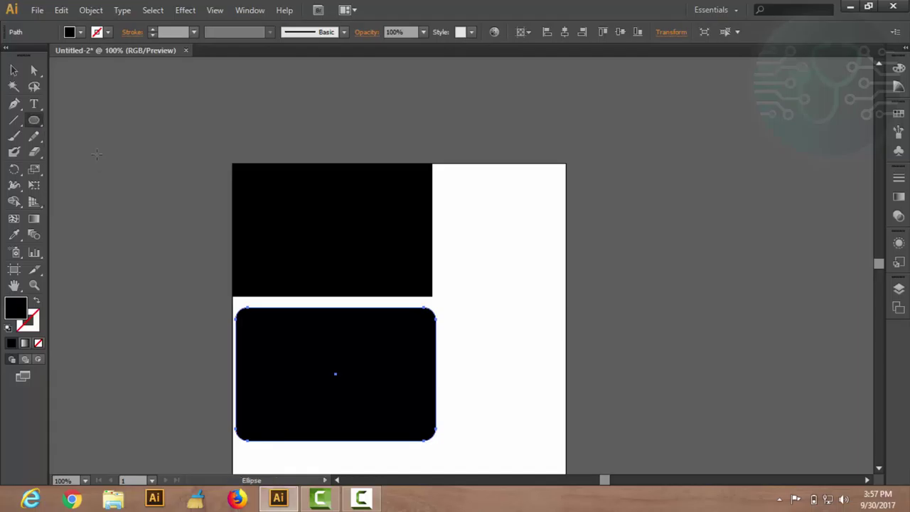
click(179, 126)
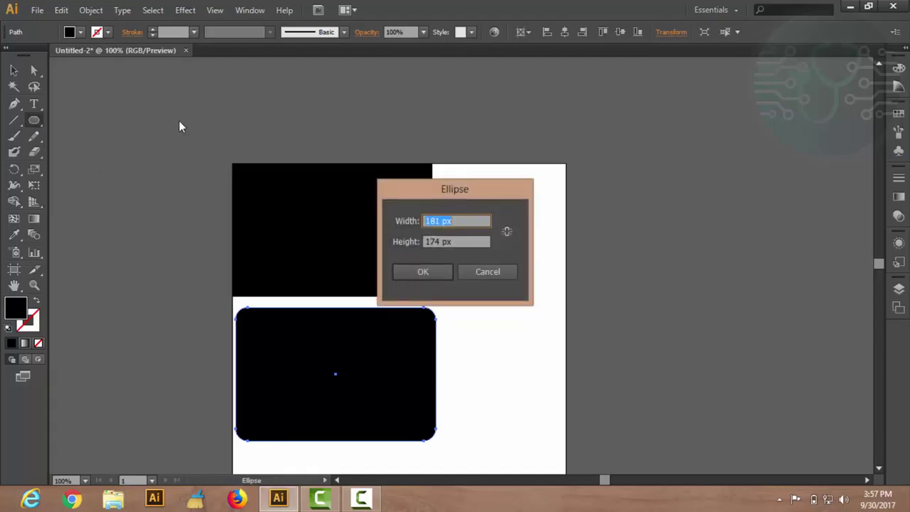
Create a 174 px circle overlapping the black rectangle's top-left corner.
text(174)
key(Return)
drag(33, 120, 87, 167)
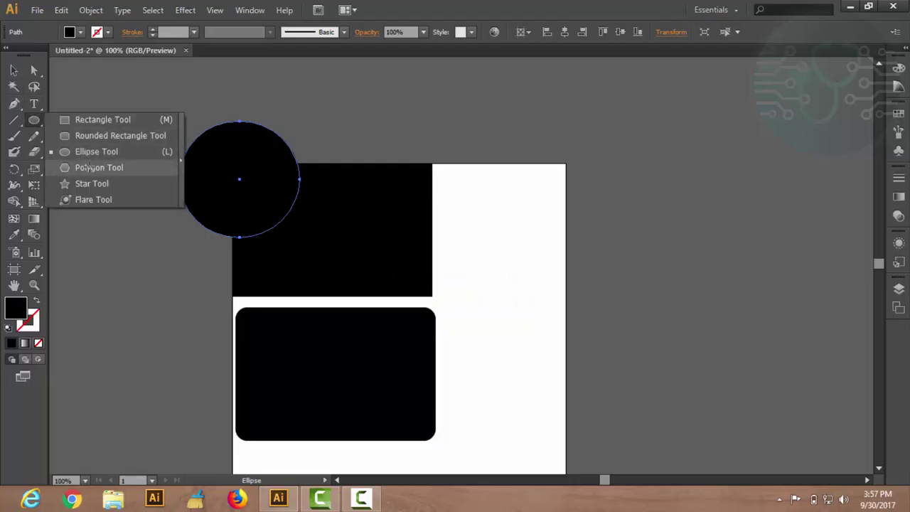
Create a 10-sided polygon through the Polygon dialog.
click(87, 167)
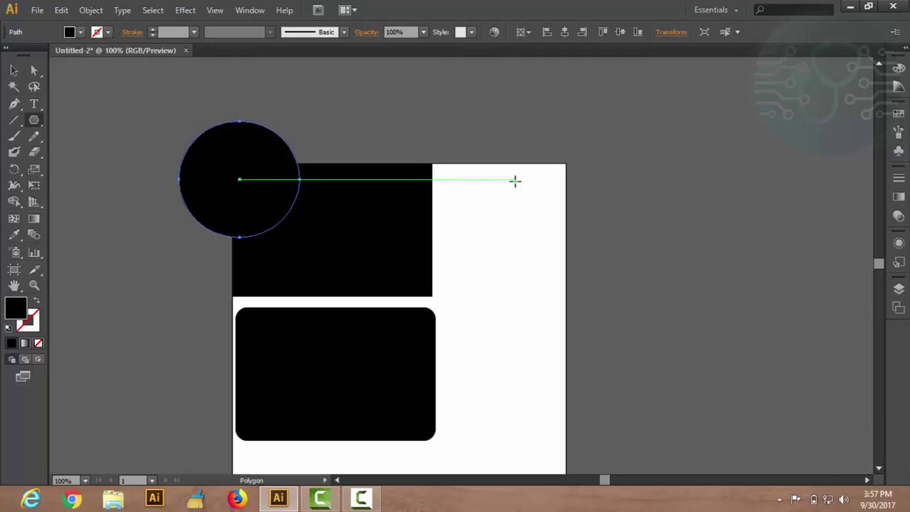
click(515, 181)
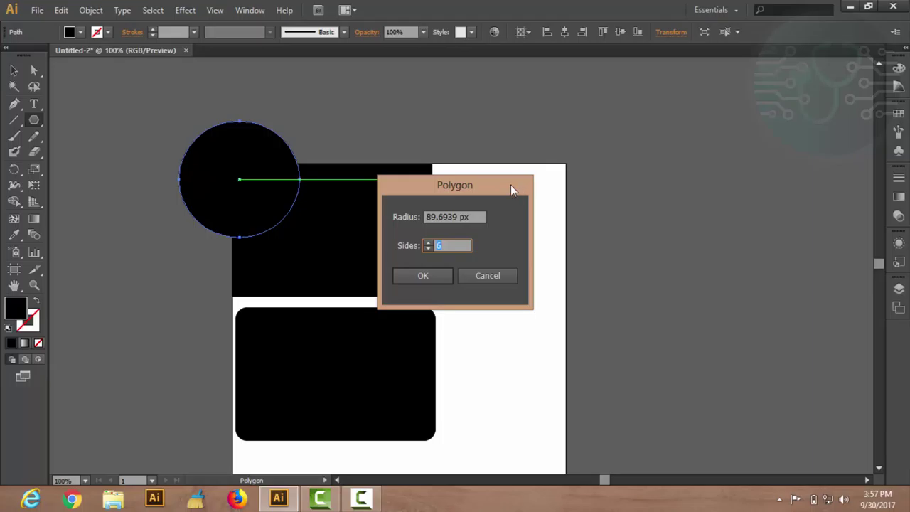
drag(458, 217, 425, 217)
text(100)
key(Tab)
text(10)
click(450, 276)
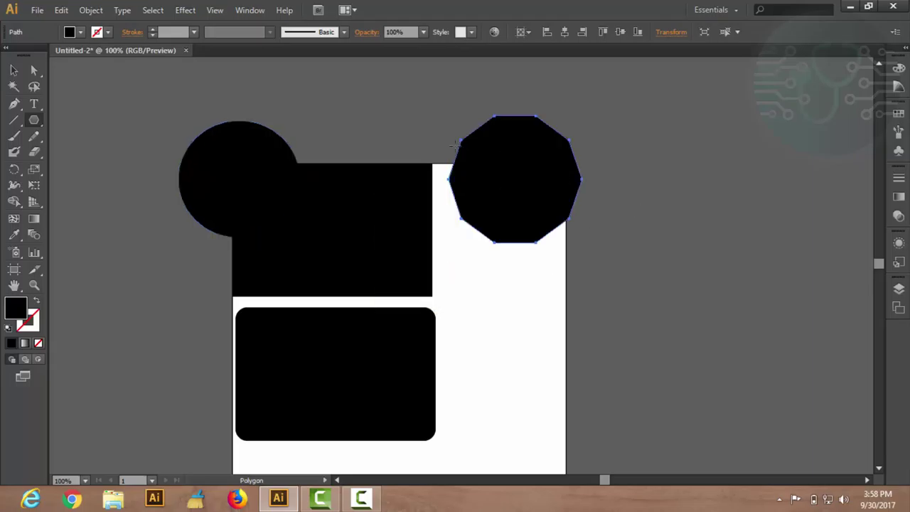
Position the decagon over the artboard's top-right corner.
click(16, 72)
drag(501, 118, 552, 239)
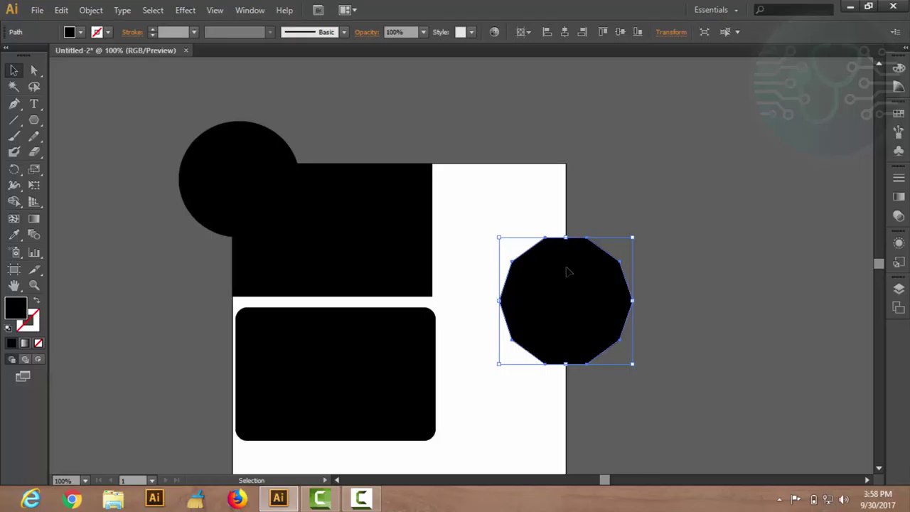
drag(566, 270, 526, 154)
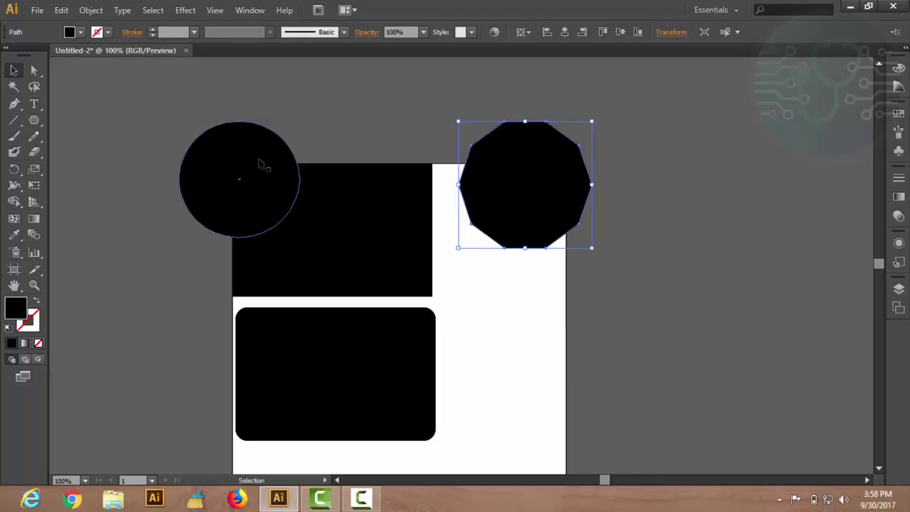
drag(37, 121, 91, 187)
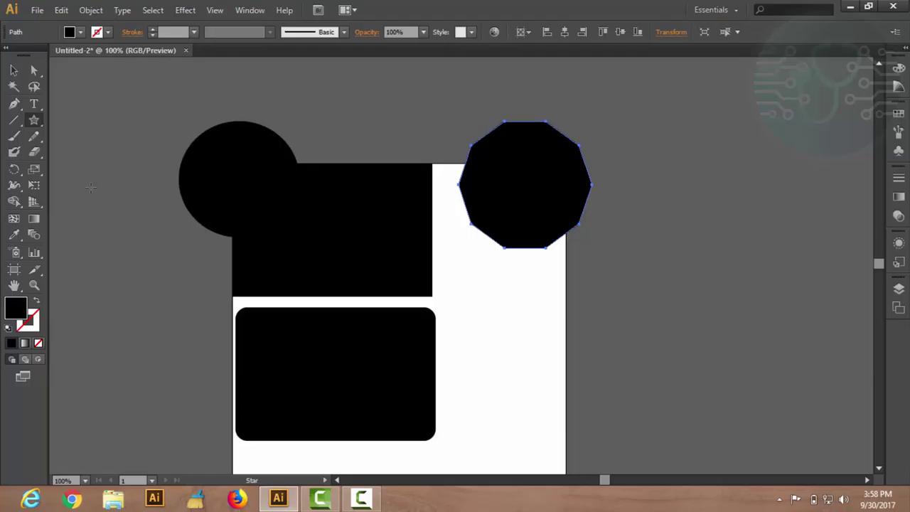
Make a star with both radii 100 px, forming a decagon, and move it below the first polygon.
click(687, 137)
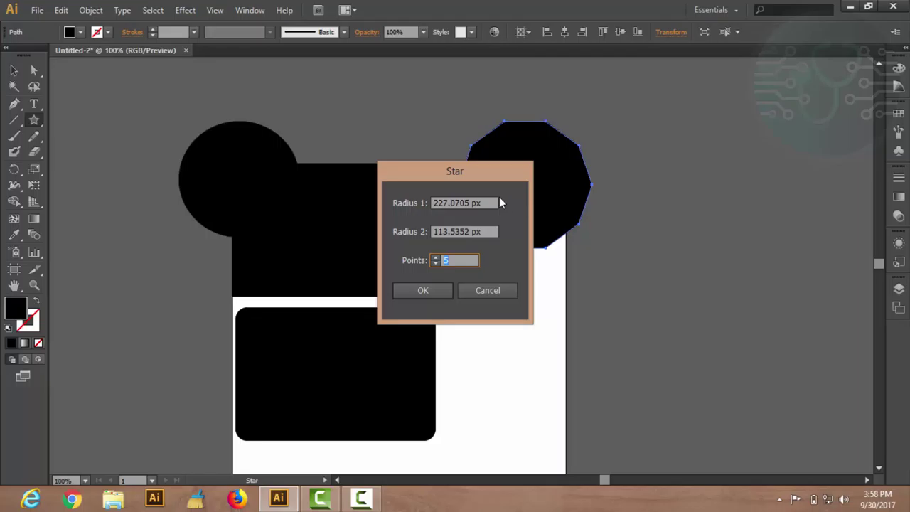
drag(470, 203, 411, 203)
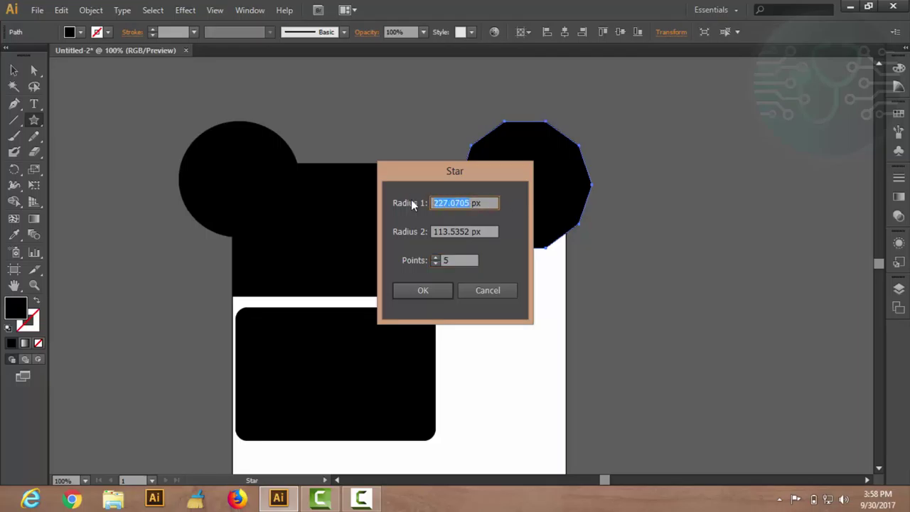
text(10)
text(0)
key(Tab)
text(1)
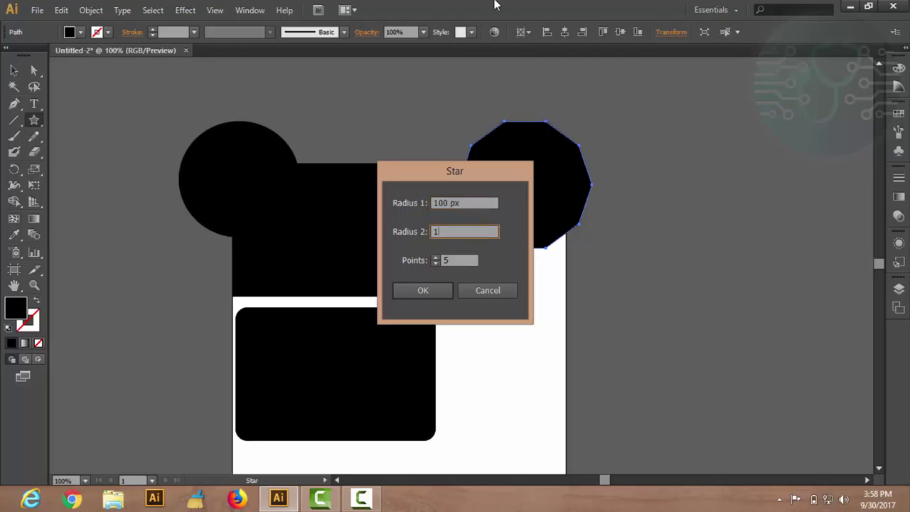
text(00)
click(424, 290)
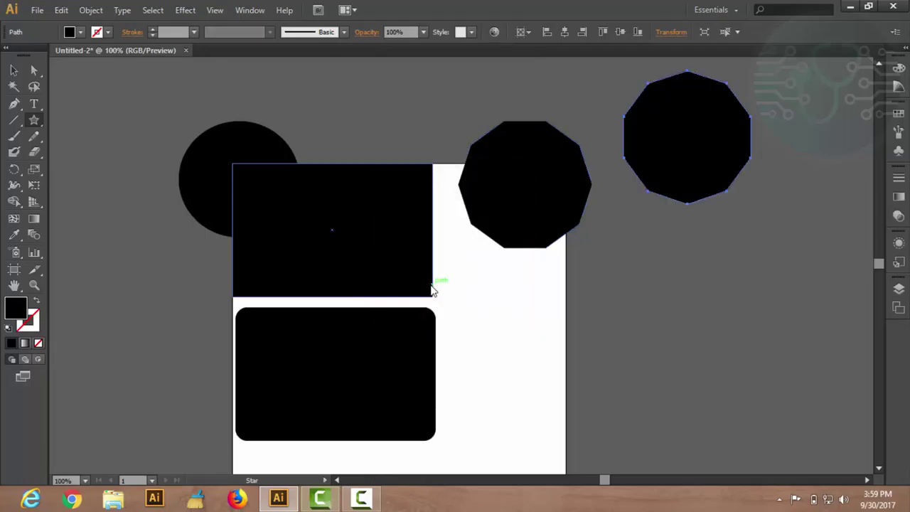
key(v)
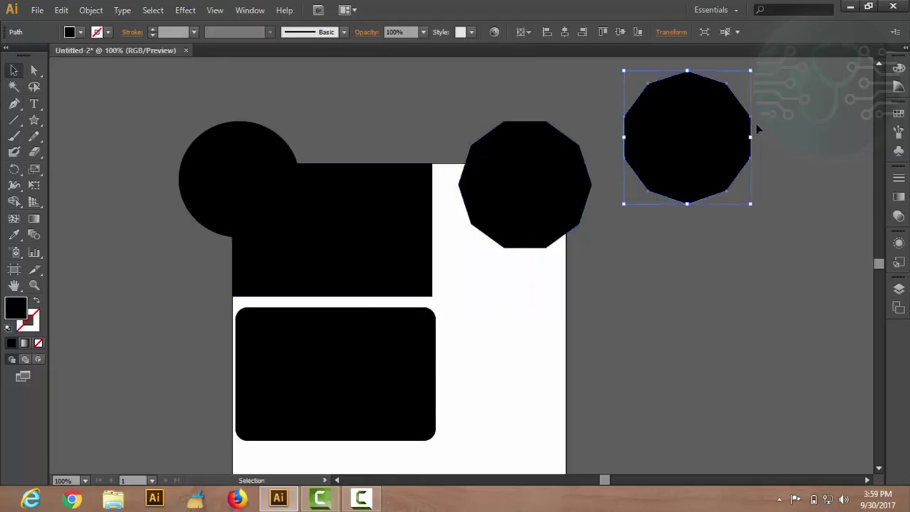
mouse_move(729, 126)
mouse_down()
mouse_move(556, 330)
mouse_move(568, 327)
mouse_up()
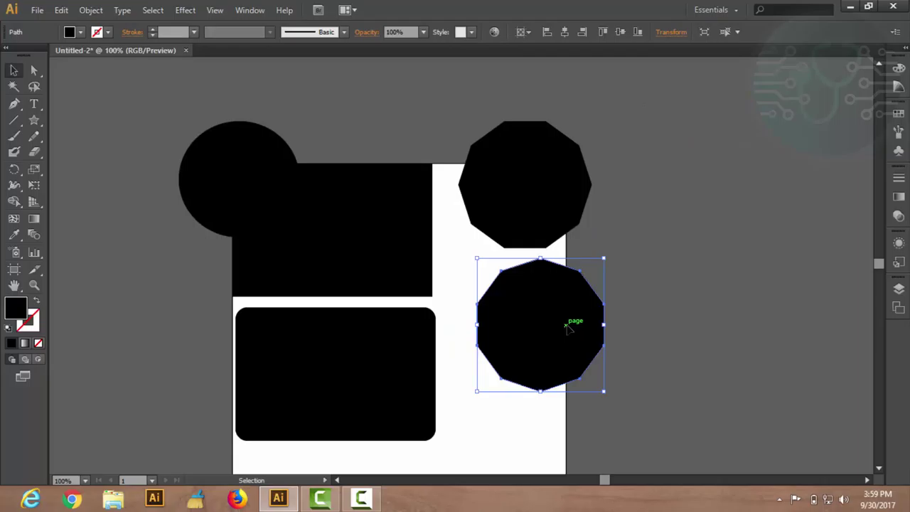
Create a thin five-pointed star with Radius 2 at 10 px and place it beside the lower decagon.
click(36, 122)
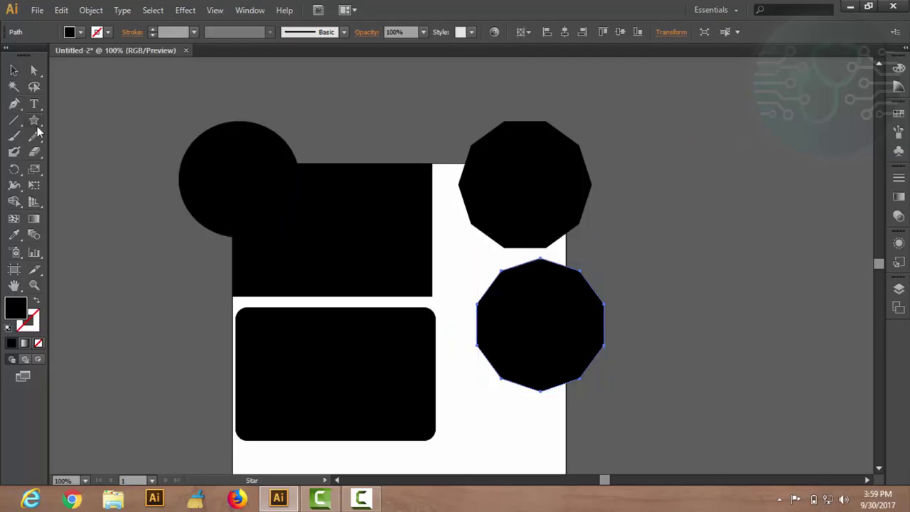
click(750, 145)
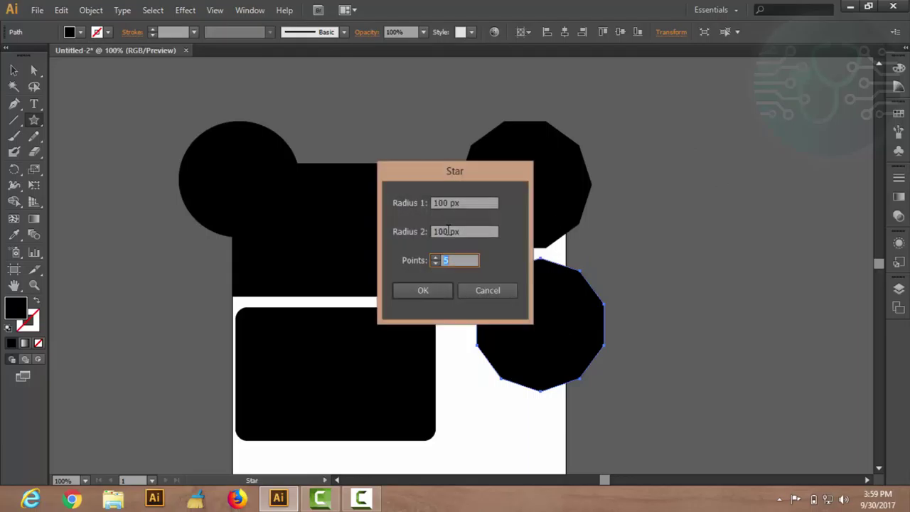
text(10)
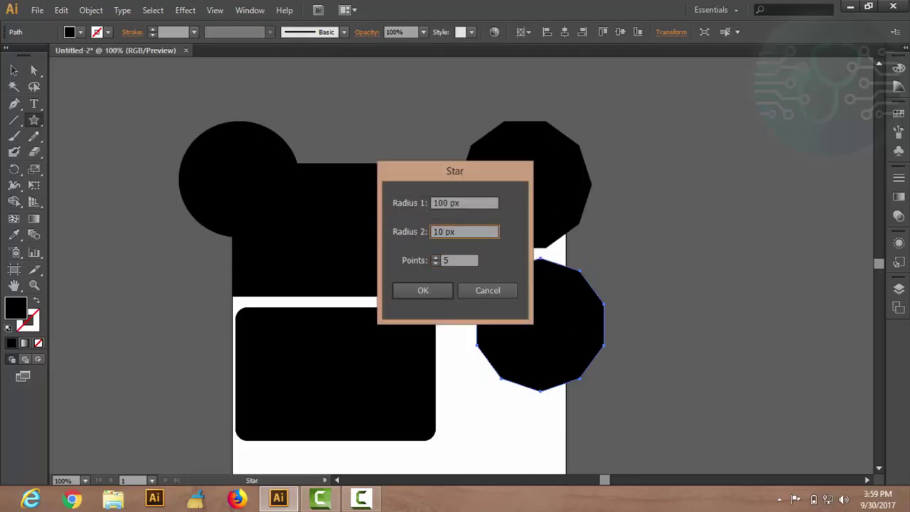
click(421, 290)
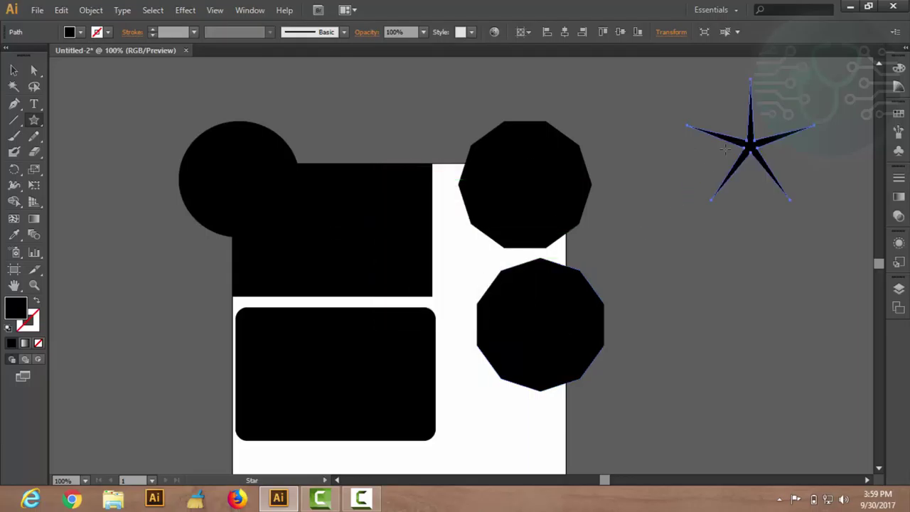
click(13, 70)
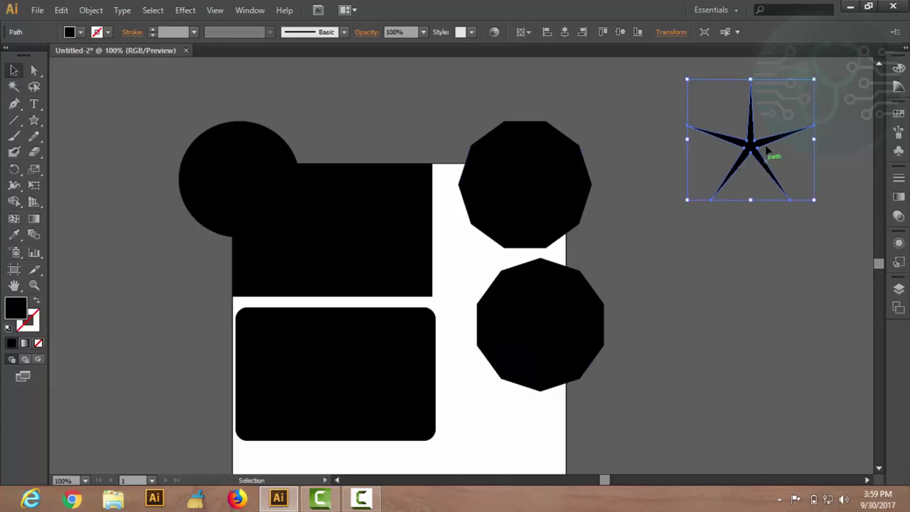
drag(753, 142, 678, 261)
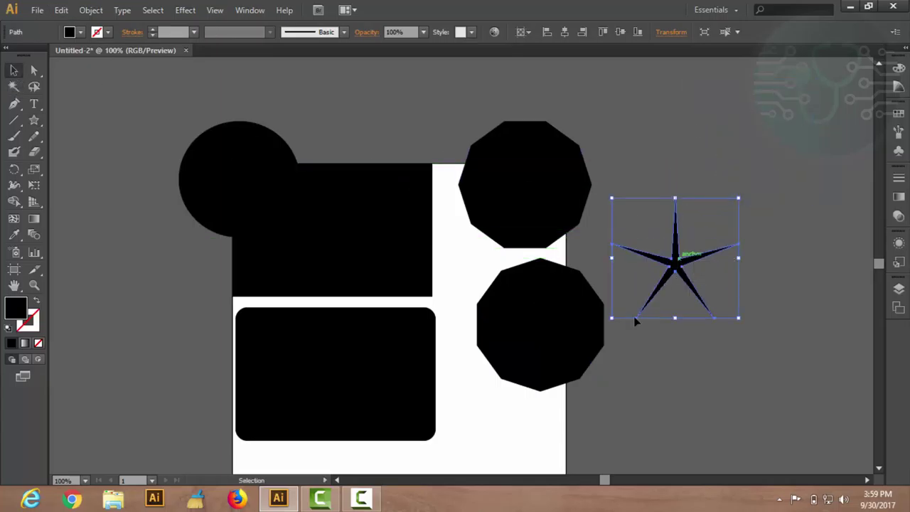
scroll(732, 324, up, 1)
Zoom out to the whole canvas and select the decagon and five-pointed star in turn.
scroll(729, 323, down, 1)
scroll(721, 310, up, 10)
key(ctrl+minus)
key(ctrl+minus)
key(ctrl+minus)
key(ctrl+minus)
key(ctrl+minus)
key(ctrl+minus)
key(ctrl+minus)
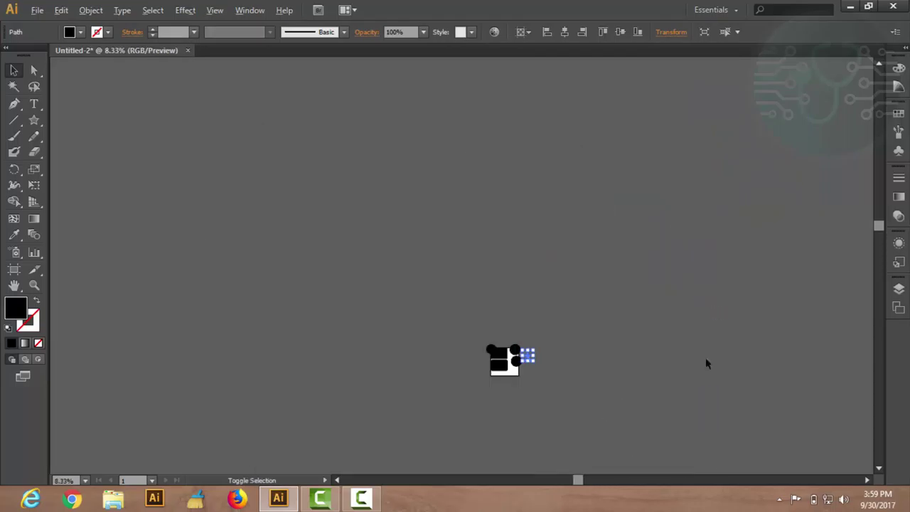
scroll(574, 380, up, 2)
scroll(462, 356, up, 2)
scroll(467, 335, up, 4)
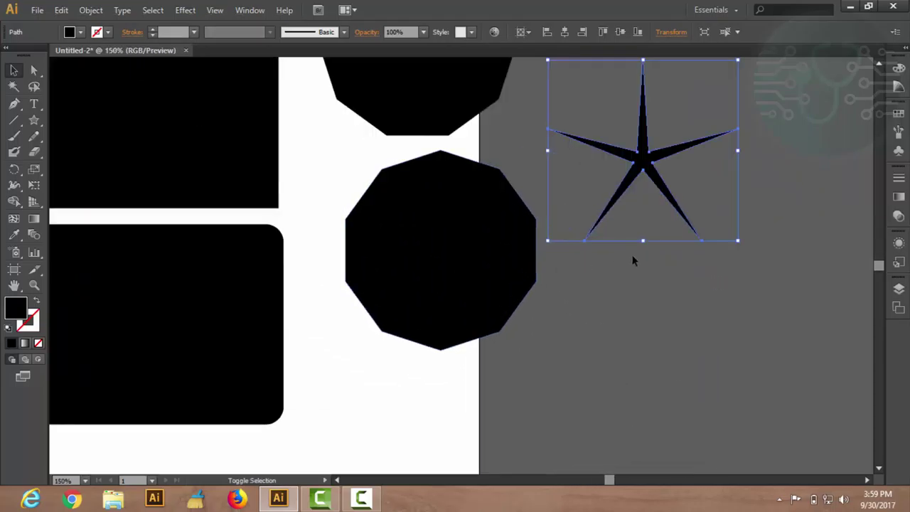
click(430, 222)
click(658, 161)
click(668, 309)
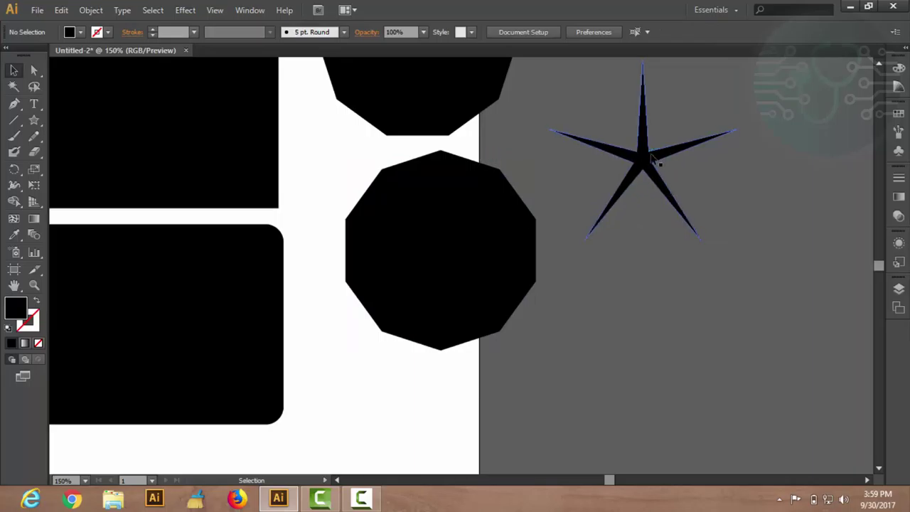
click(651, 158)
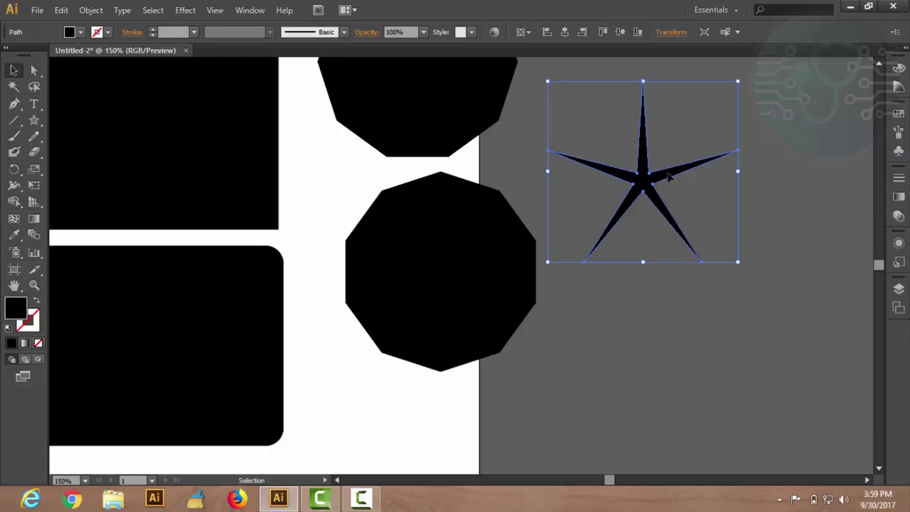
Inspect the star's anchor points, then marquee-select every shape on the artboard.
scroll(668, 177, up, 2)
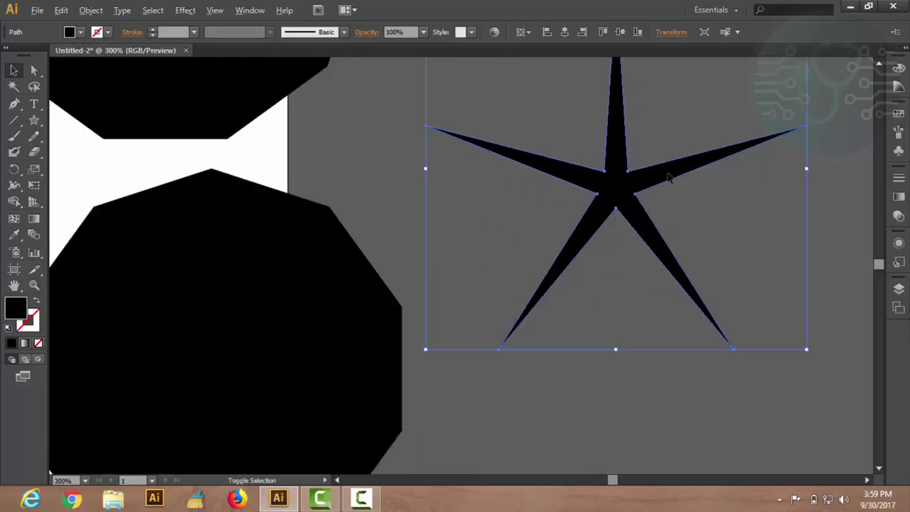
click(817, 132)
click(804, 126)
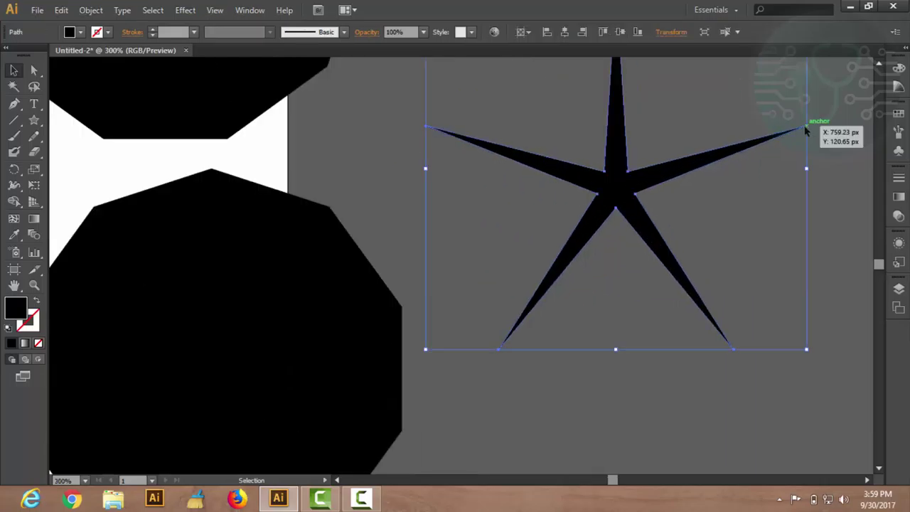
click(658, 142)
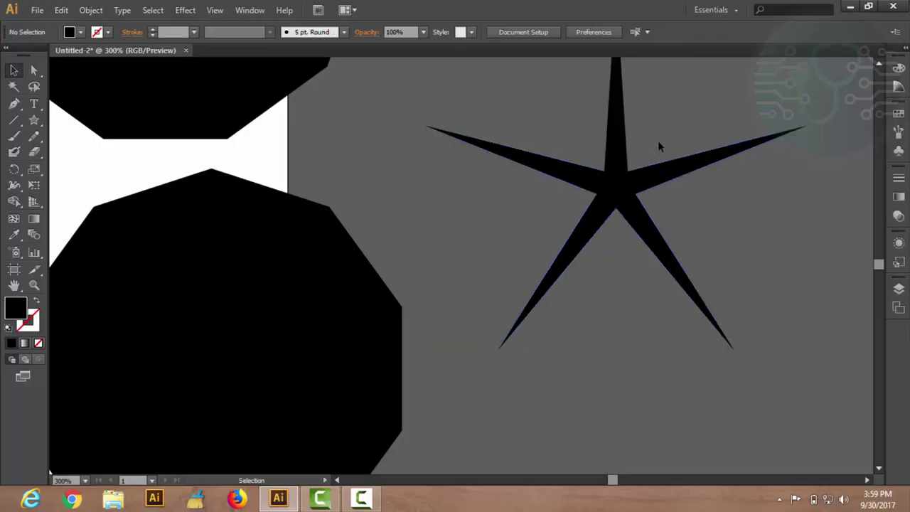
click(628, 173)
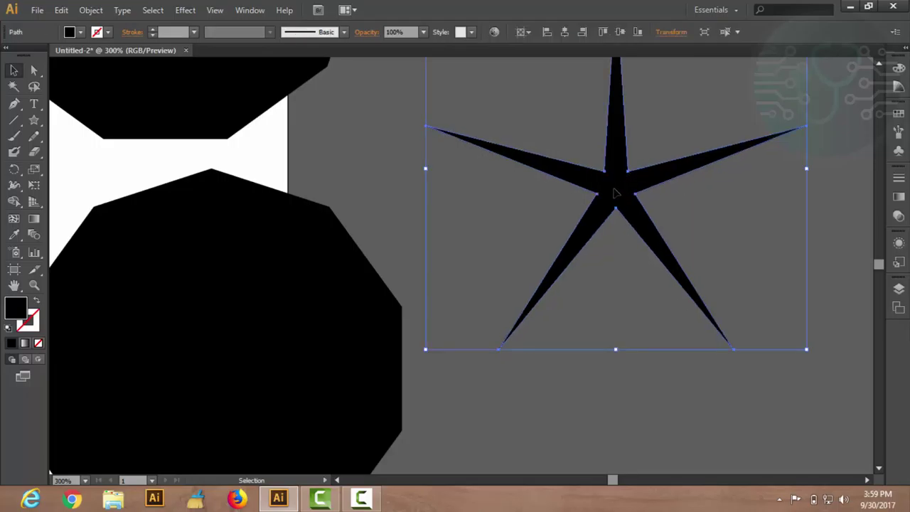
click(742, 216)
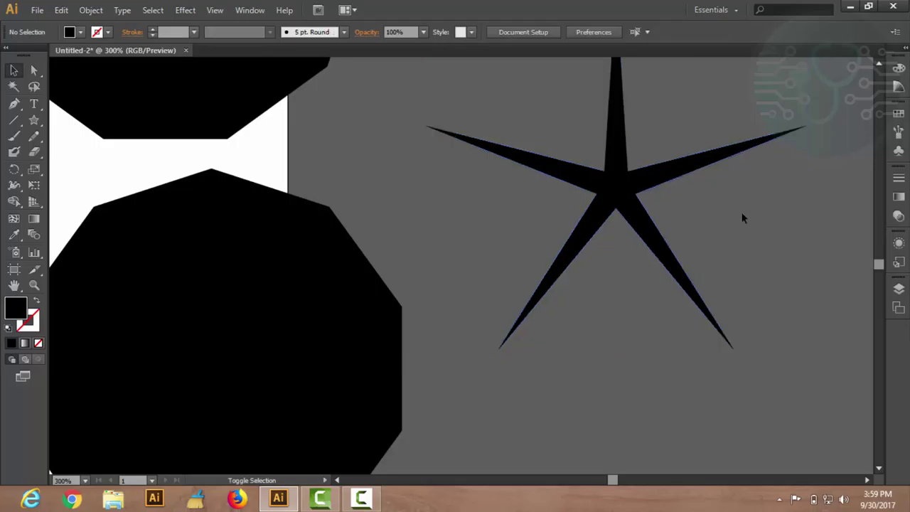
alt+scroll(742, 219, down, 5)
drag(422, 107, 761, 355)
Delete all selected shapes and zoom the empty artboard to 66.67%.
key(Delete)
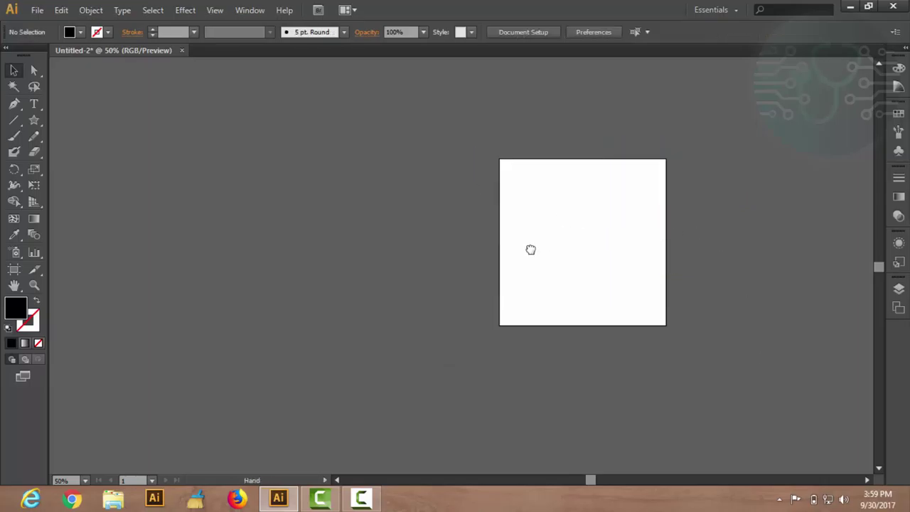
drag(530, 248, 451, 295)
ctrl+click(451, 296)
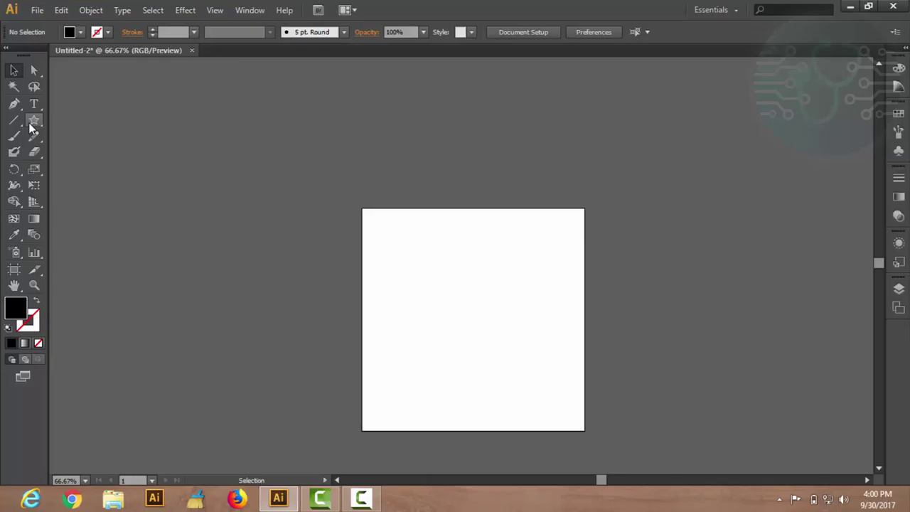
click(13, 121)
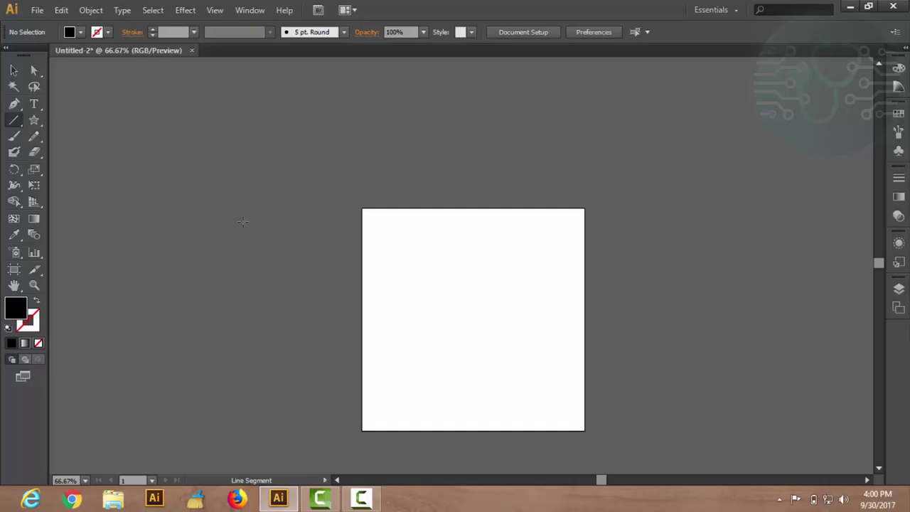
Draw a long diagonal test line with a 1 pt black stroke, move it up, then cut it.
drag(278, 252, 793, 334)
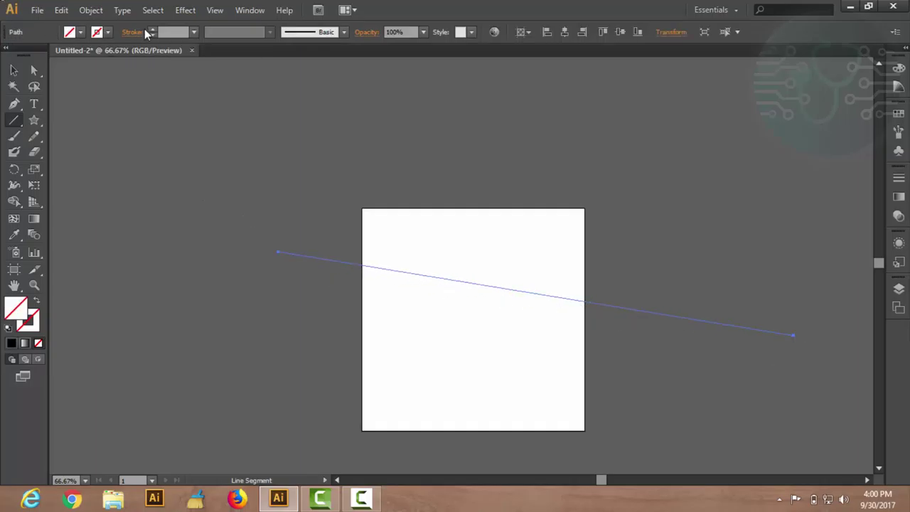
click(153, 30)
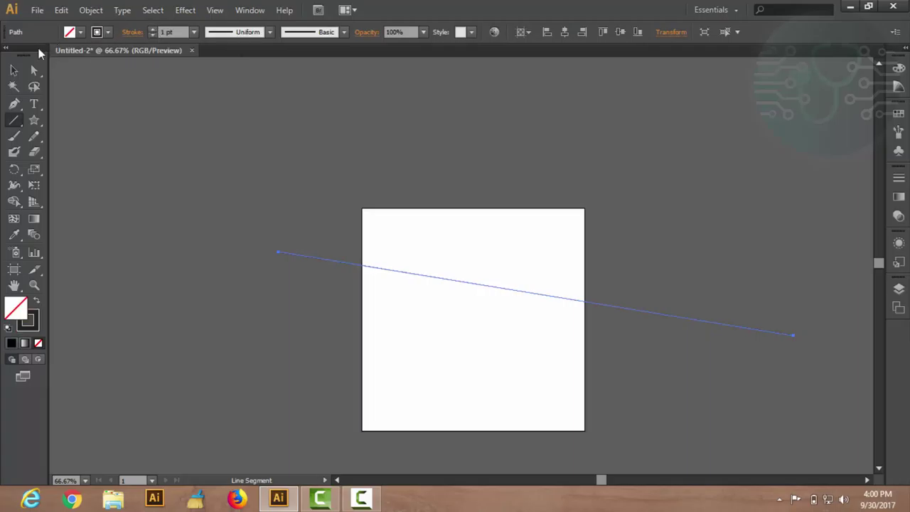
click(14, 70)
click(469, 304)
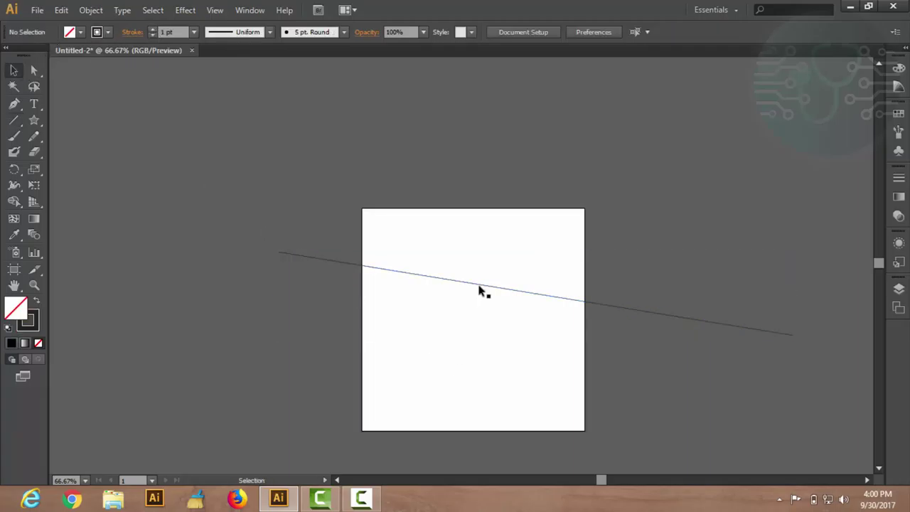
drag(478, 290, 337, 189)
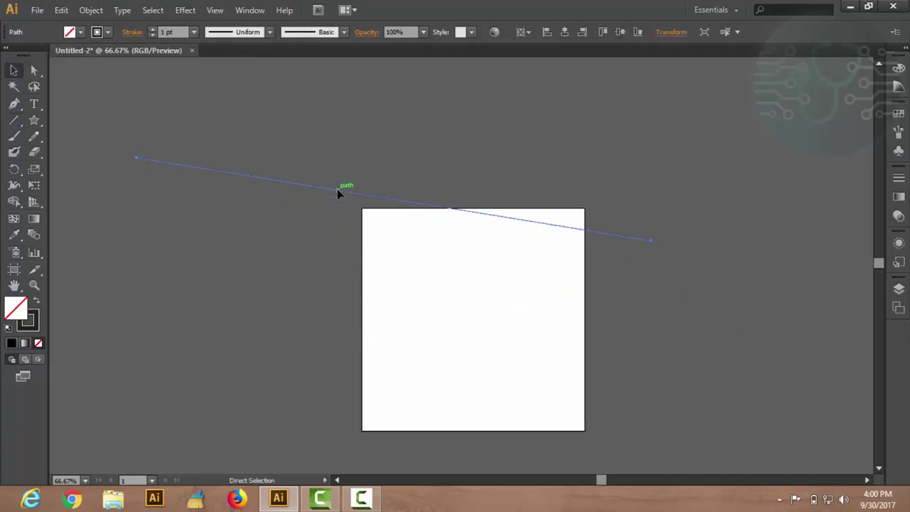
key(ctrl+x)
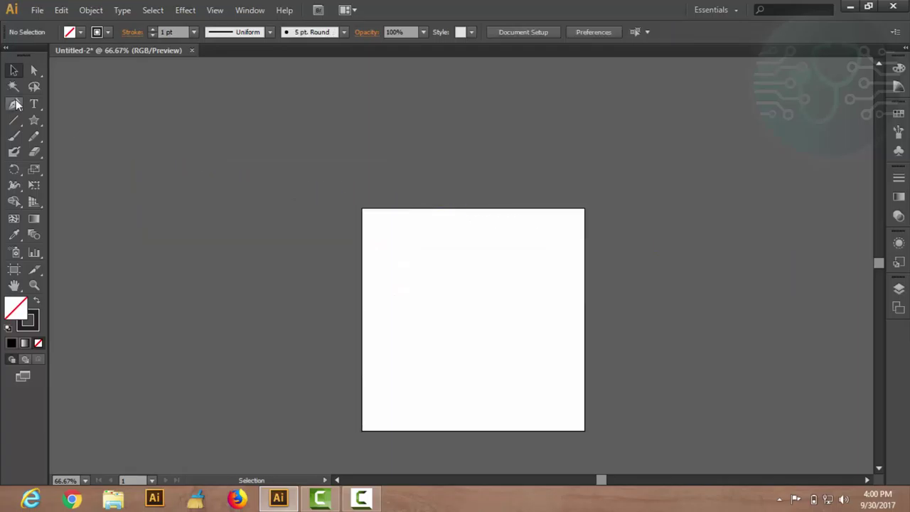
Draw a horizontal line near the artboard's top and a second level line below it.
click(14, 119)
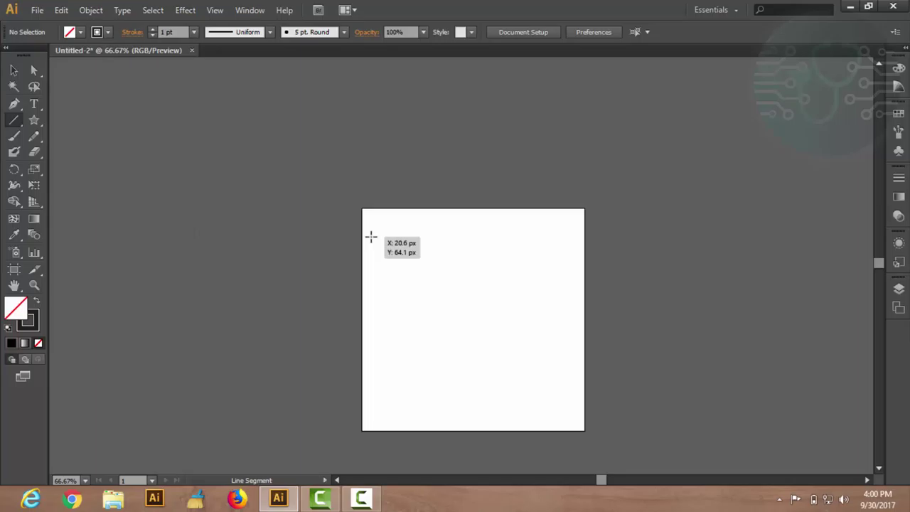
drag(370, 237, 582, 256)
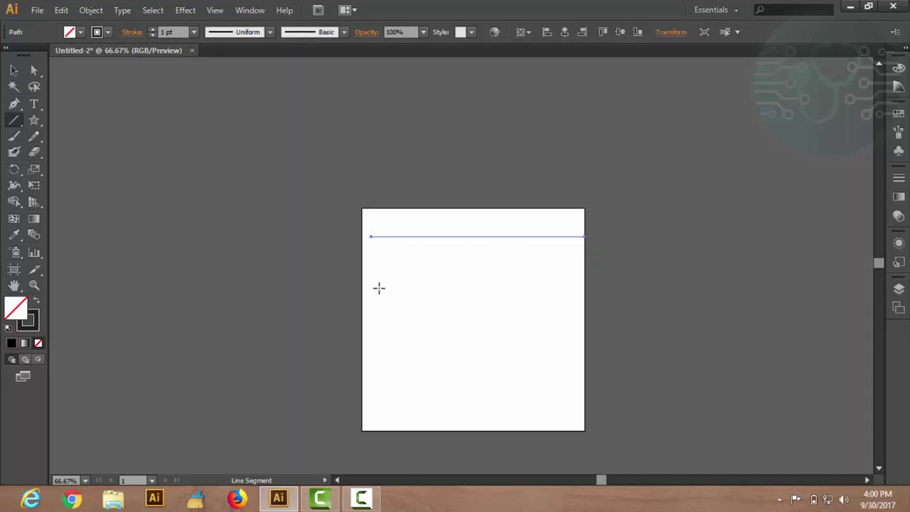
drag(379, 286, 583, 288)
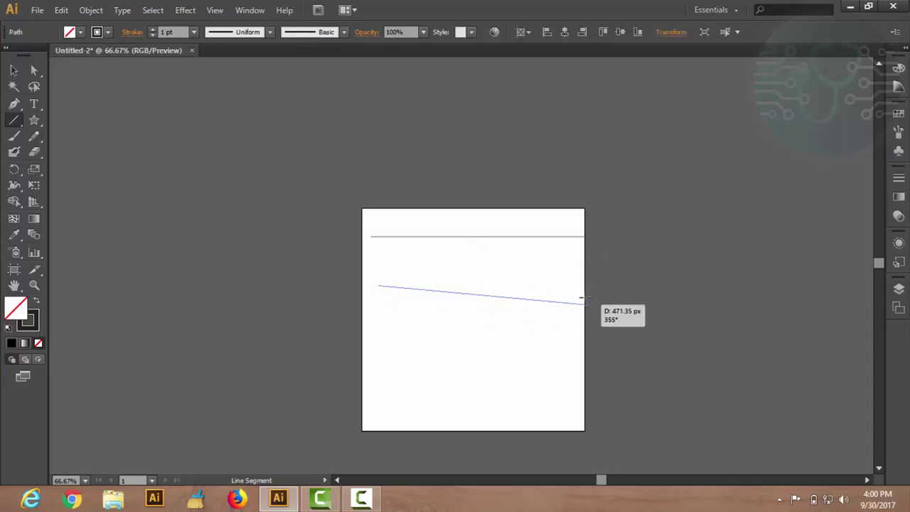
drag(582, 287, 584, 285)
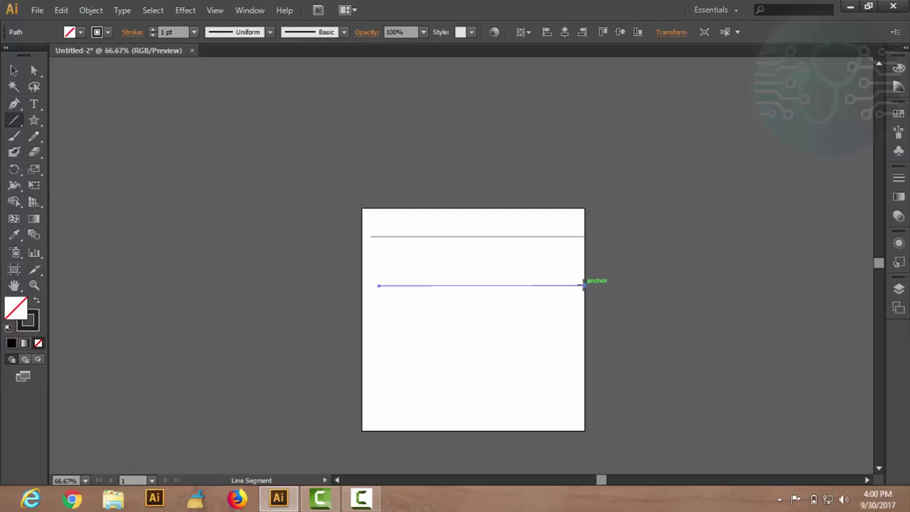
click(13, 70)
click(455, 343)
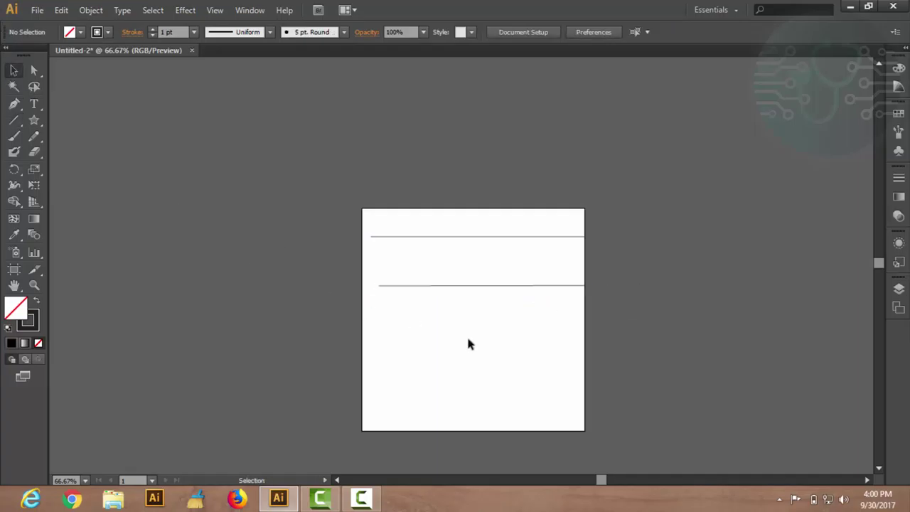
key(ctrl+plus)
key(ctrl+plus)
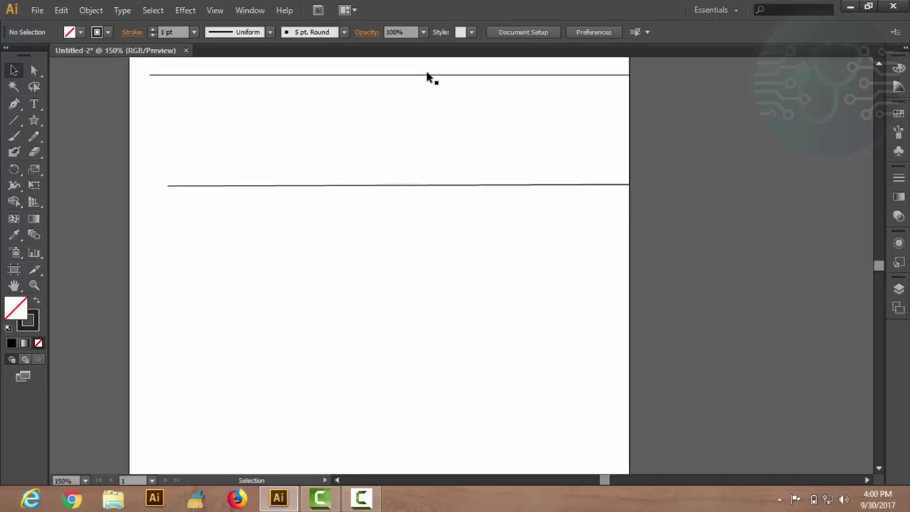
drag(426, 75, 429, 189)
click(268, 235)
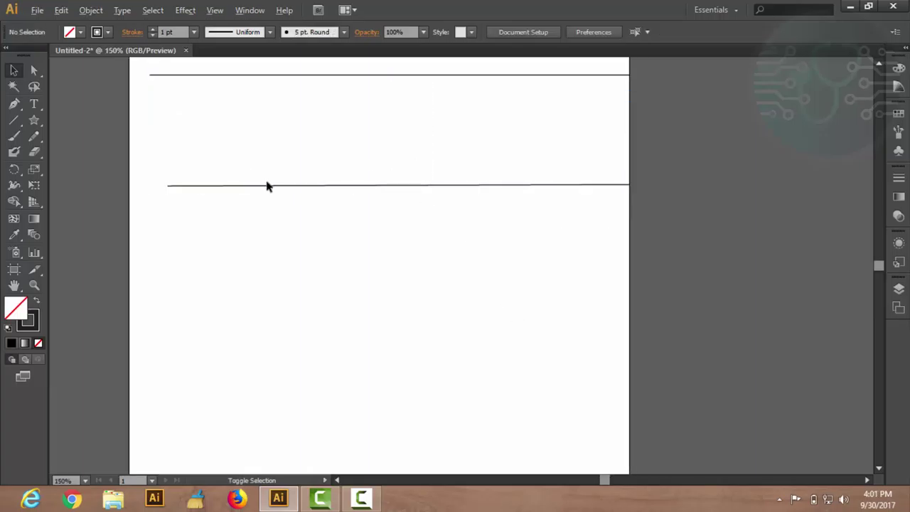
Replace the lower horizontal line with a slightly downward-sloping line.
scroll(268, 186, up, 2)
scroll(277, 189, up, 2)
scroll(298, 201, up, 2)
scroll(316, 180, up, 3)
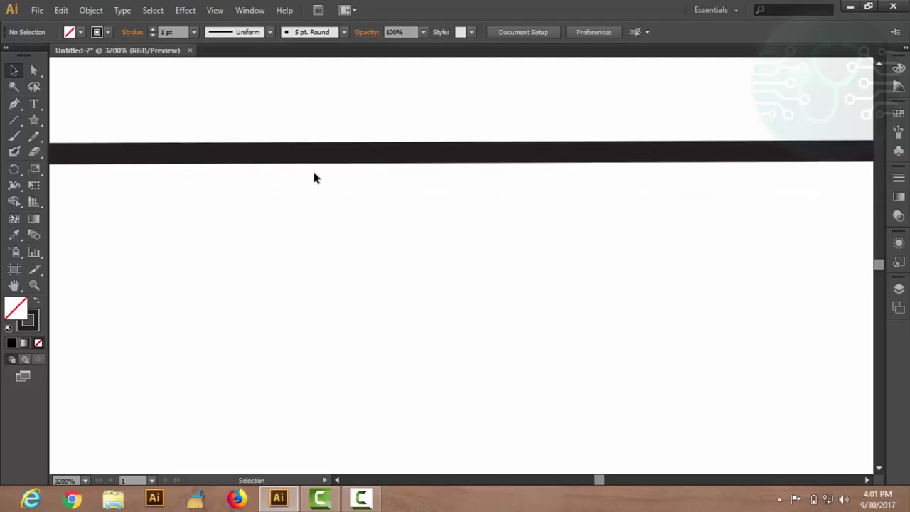
scroll(285, 158, down, 2)
scroll(285, 158, down, 1)
scroll(285, 158, down, 1)
scroll(285, 161, down, 2)
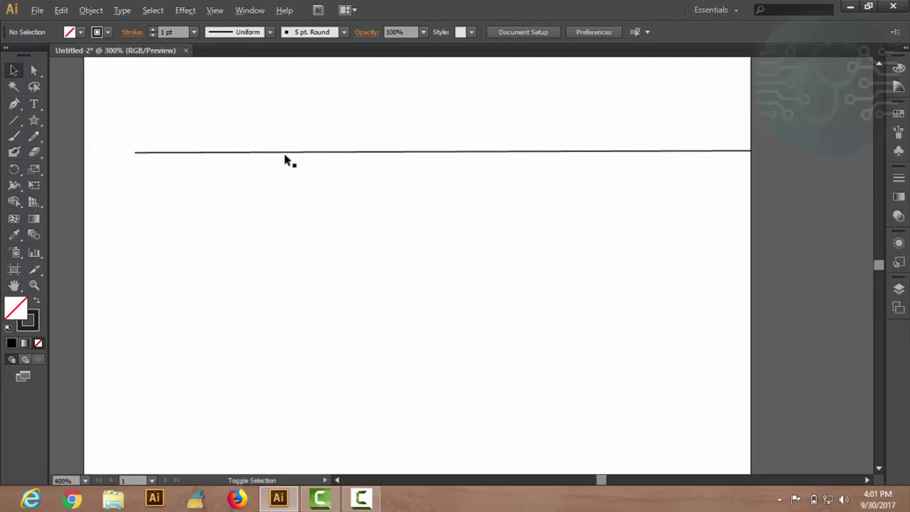
scroll(285, 161, down, 2)
click(197, 155)
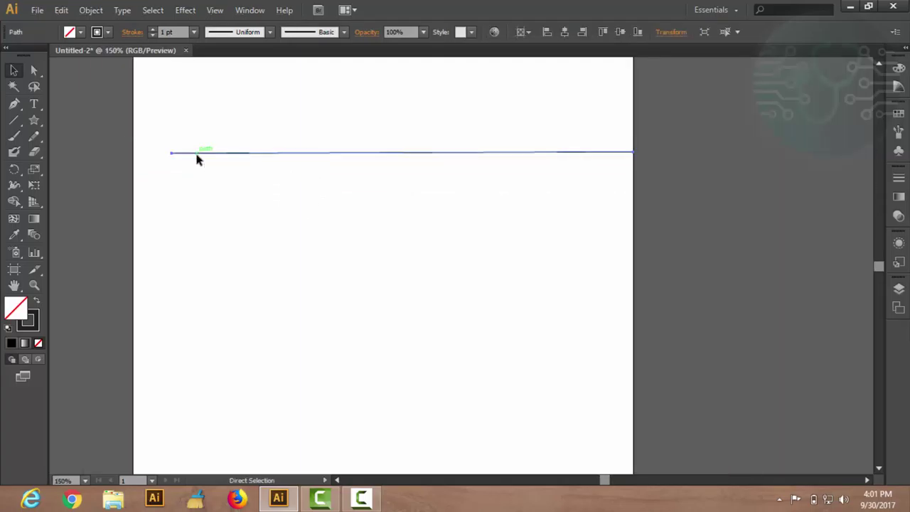
key(Delete)
click(13, 119)
mouse_move(132, 146)
mouse_down()
mouse_move(518, 183)
mouse_move(621, 158)
mouse_up()
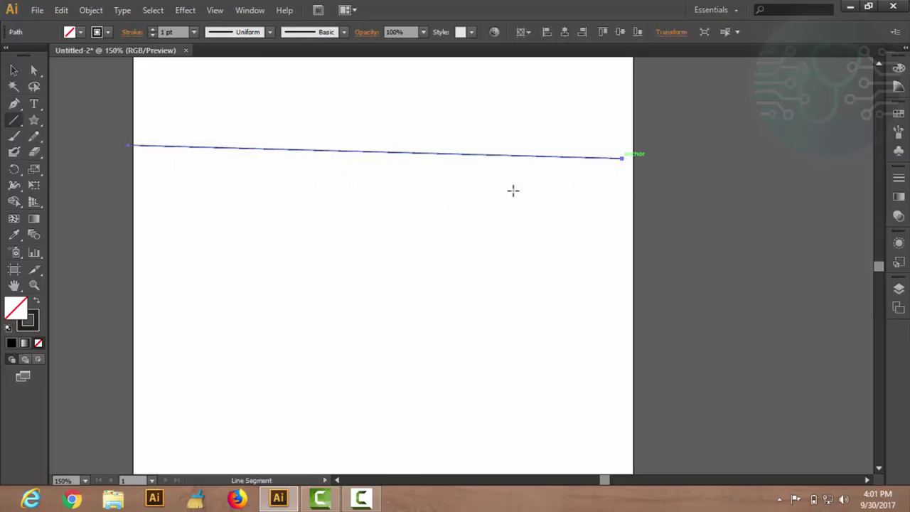
Inspect the sloping line, then select both lines and cut them from the artboard.
click(14, 69)
click(228, 150)
scroll(287, 193, up, 1)
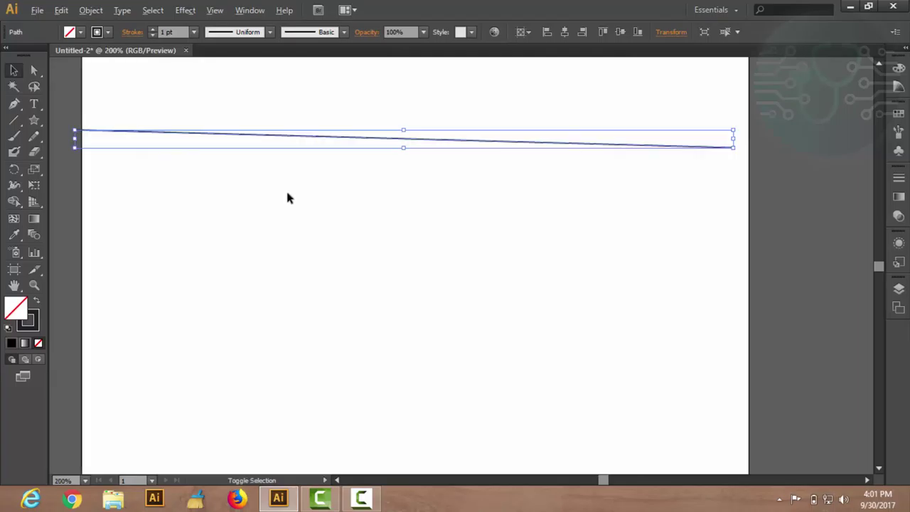
scroll(288, 197, up, 1)
click(367, 158)
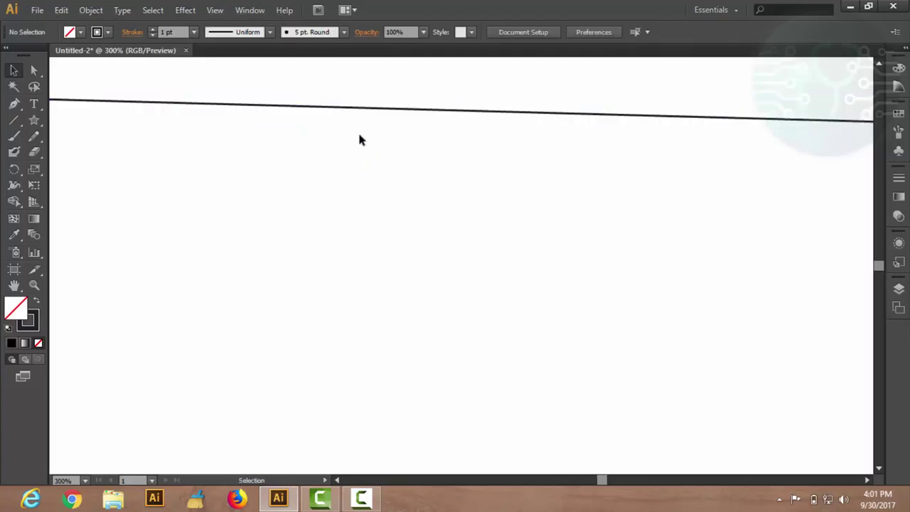
scroll(359, 139, down, 2)
scroll(359, 140, down, 3)
scroll(437, 80, up, 2)
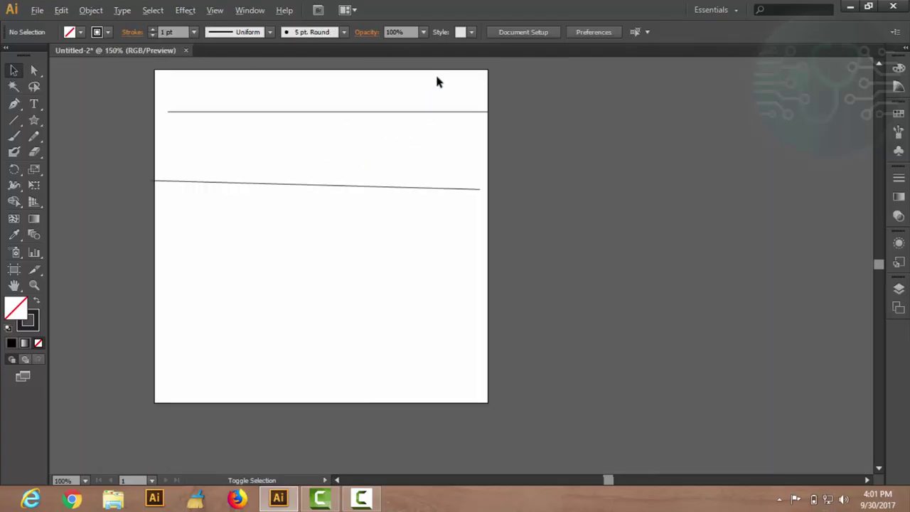
scroll(436, 83, up, 1)
scroll(547, 142, up, 2)
scroll(657, 165, up, 1)
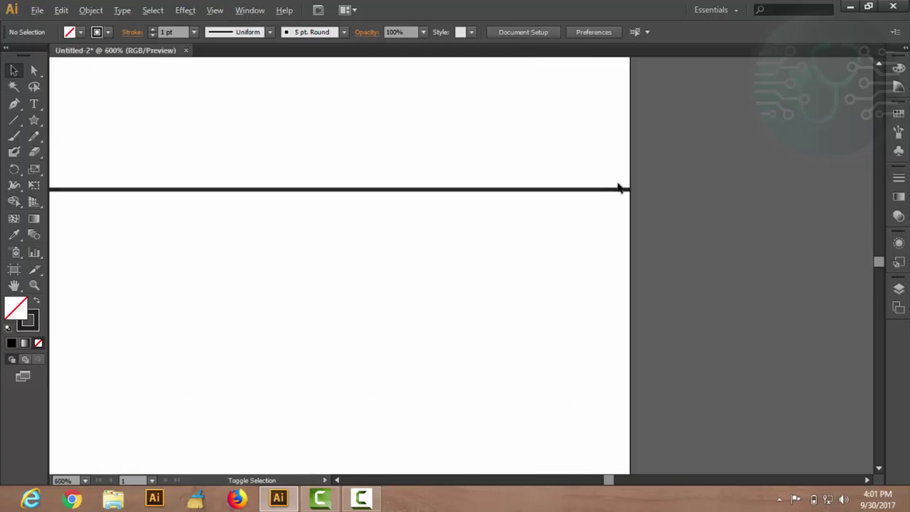
scroll(517, 190, up, 3)
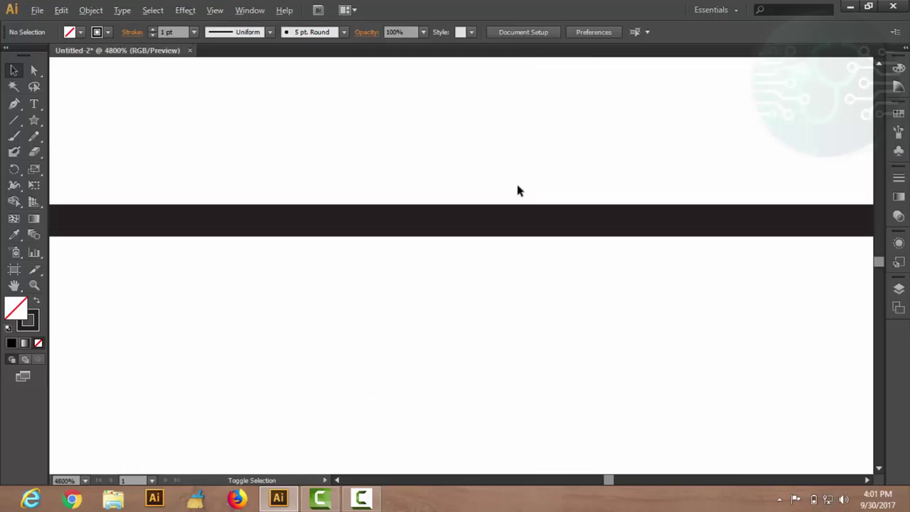
scroll(518, 189, down, 2)
scroll(519, 189, down, 3)
scroll(521, 189, down, 3)
drag(364, 152, 418, 330)
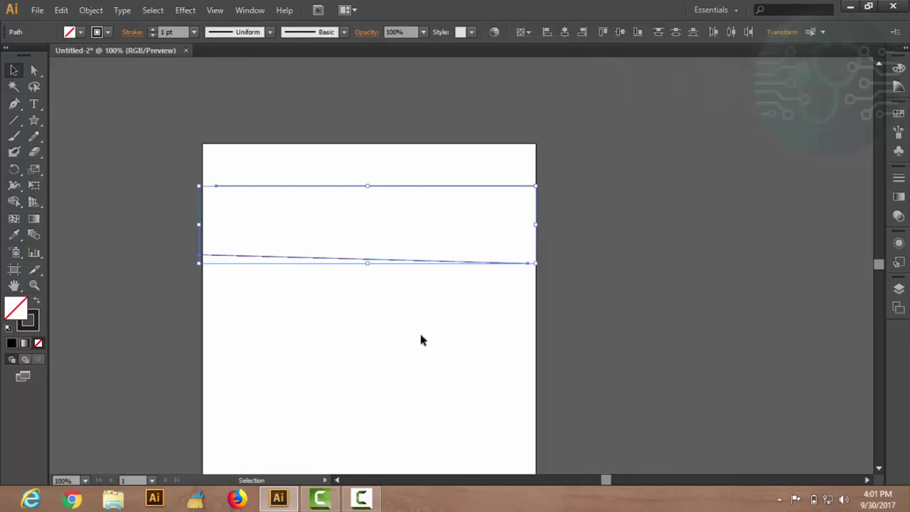
key(ctrl+x)
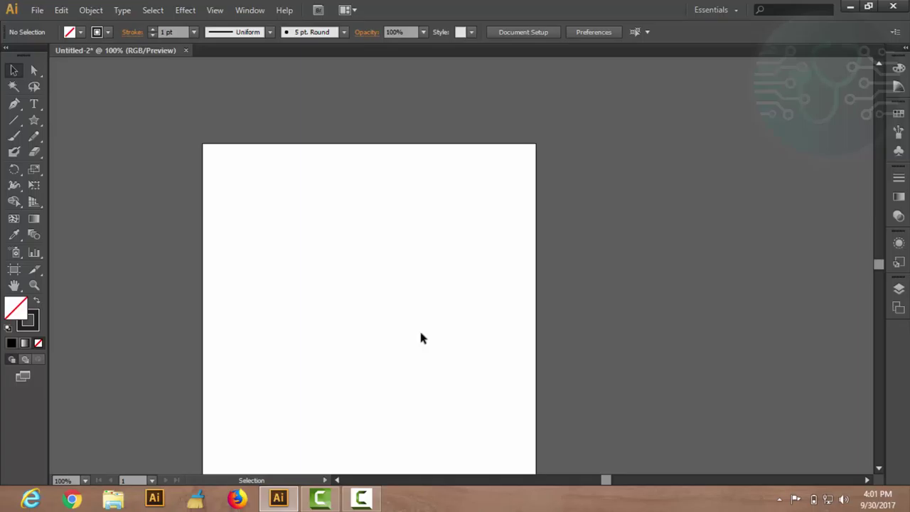
Draw a quarter-circle arc near the artboard's upper left, then select it and undo it.
click(12, 122)
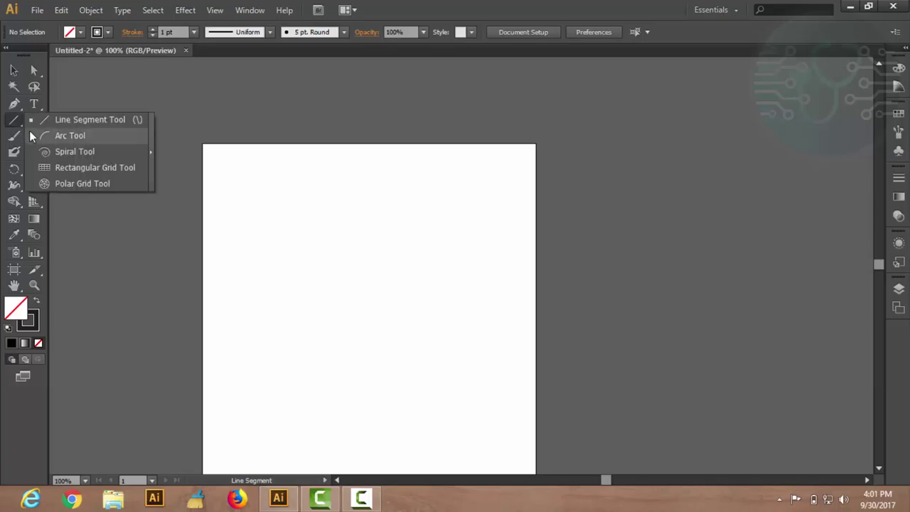
click(32, 135)
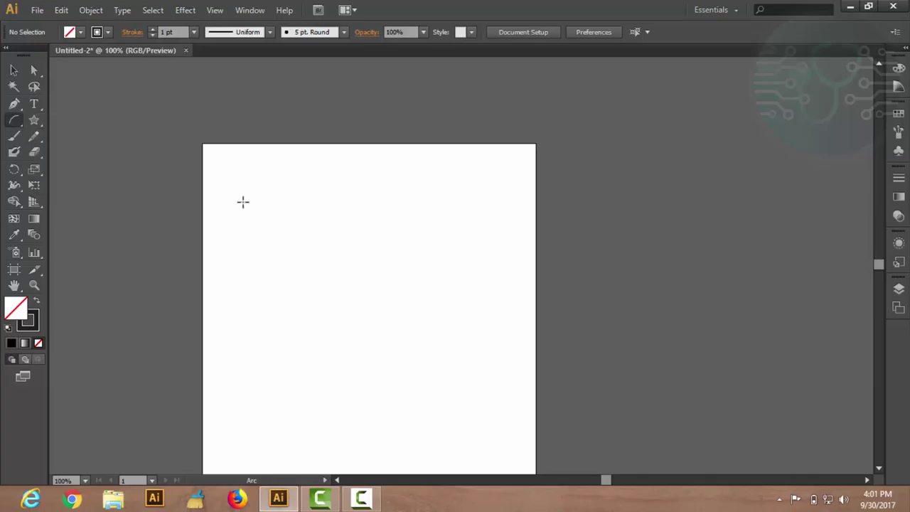
mouse_move(243, 202)
mouse_down()
mouse_move(333, 279)
mouse_move(353, 310)
mouse_up()
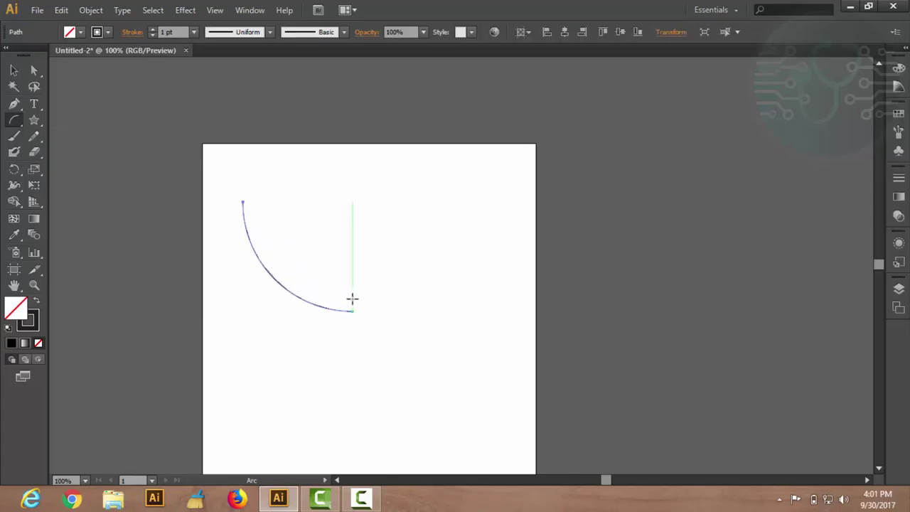
click(13, 69)
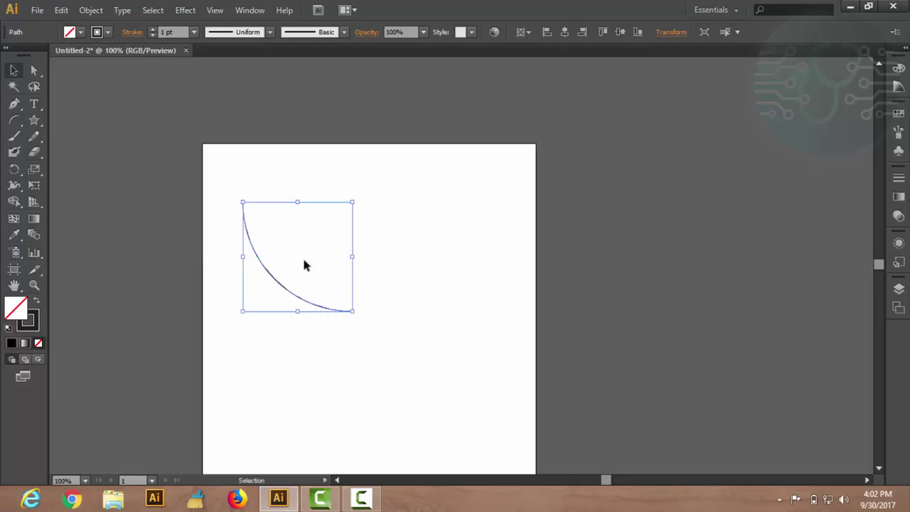
click(427, 239)
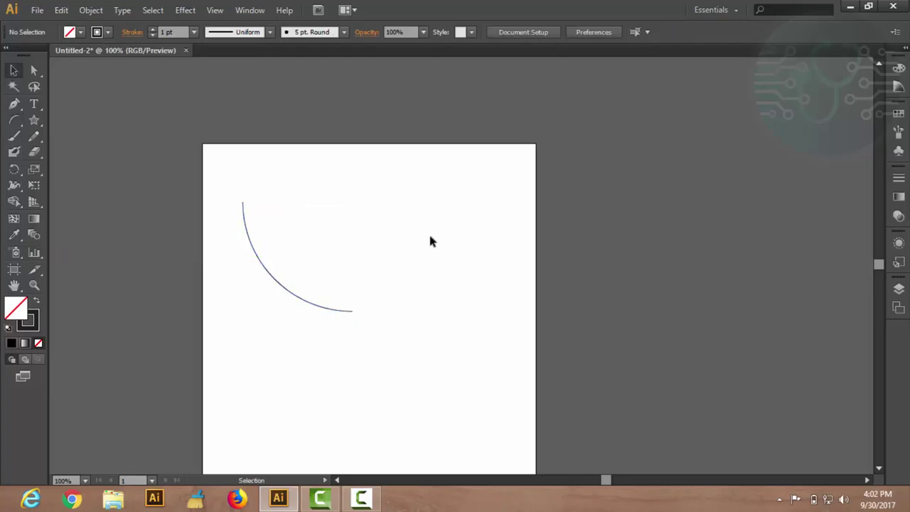
click(274, 282)
key(ctrl+z)
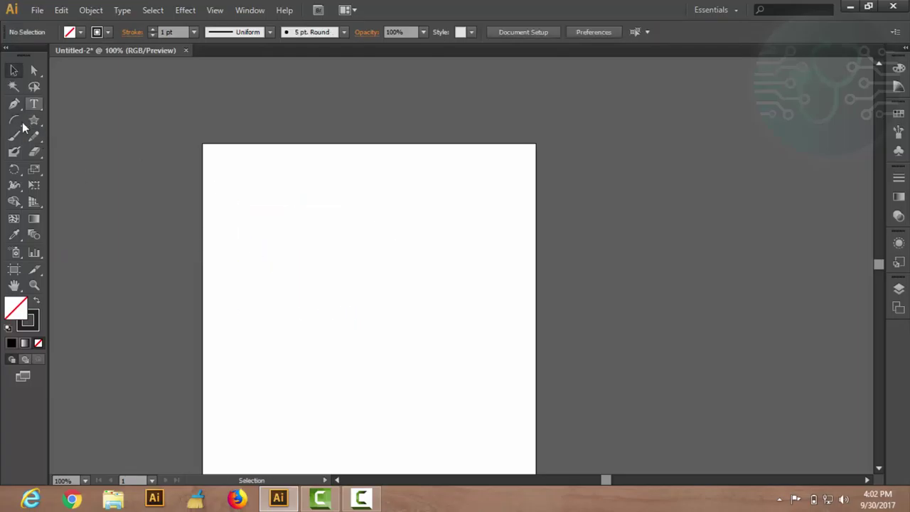
click(13, 119)
Create an open X-axis arc with 1000 px lengths and a convex slope of 64.
click(228, 174)
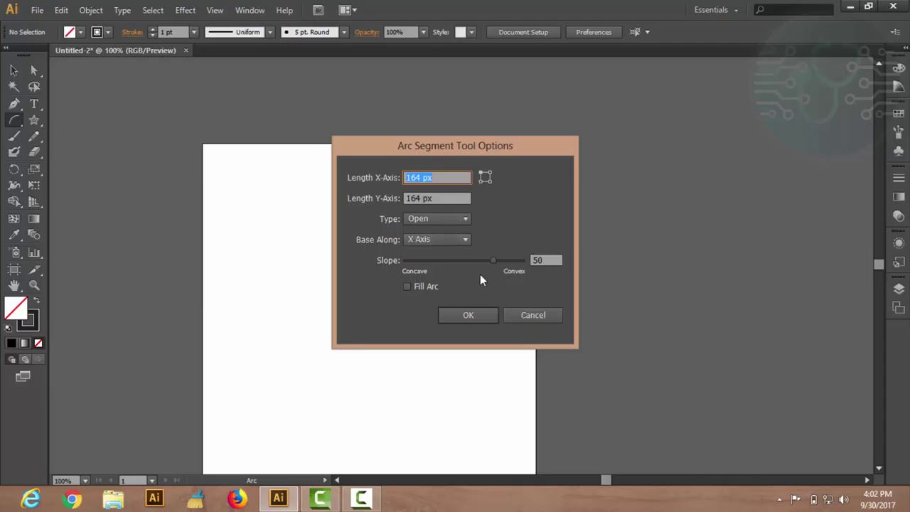
drag(494, 262, 365, 262)
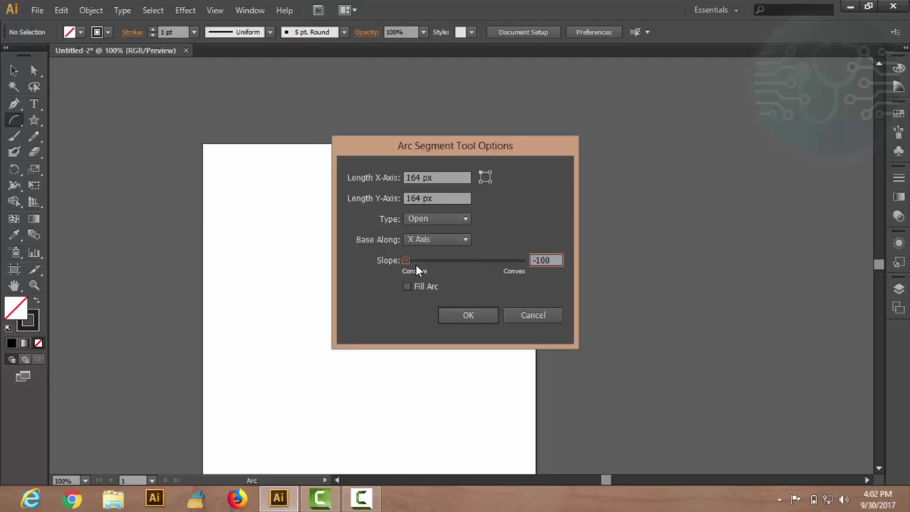
drag(493, 260, 501, 260)
click(462, 238)
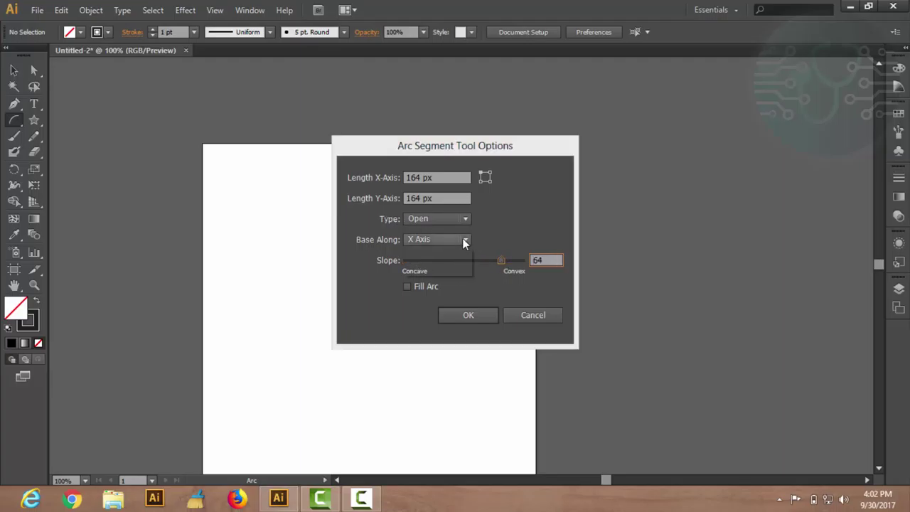
double_click(422, 179)
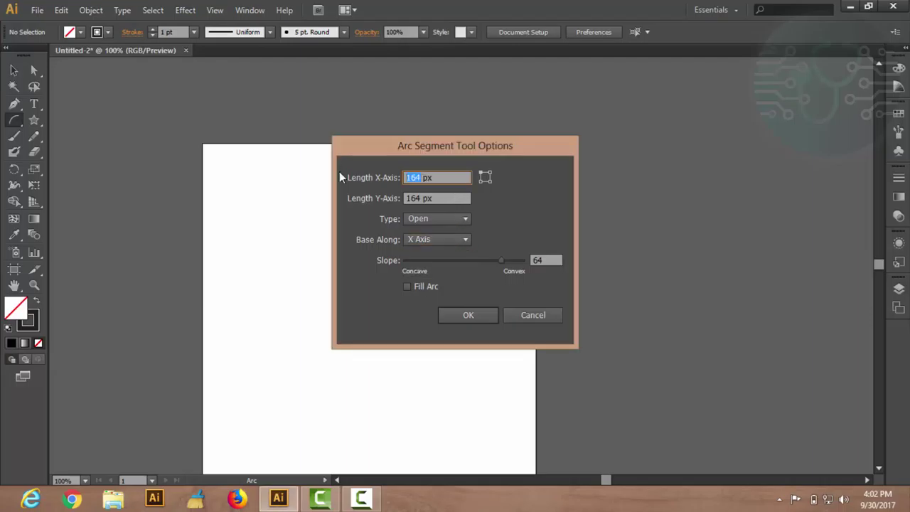
text(1000)
key(Tab)
text(1000)
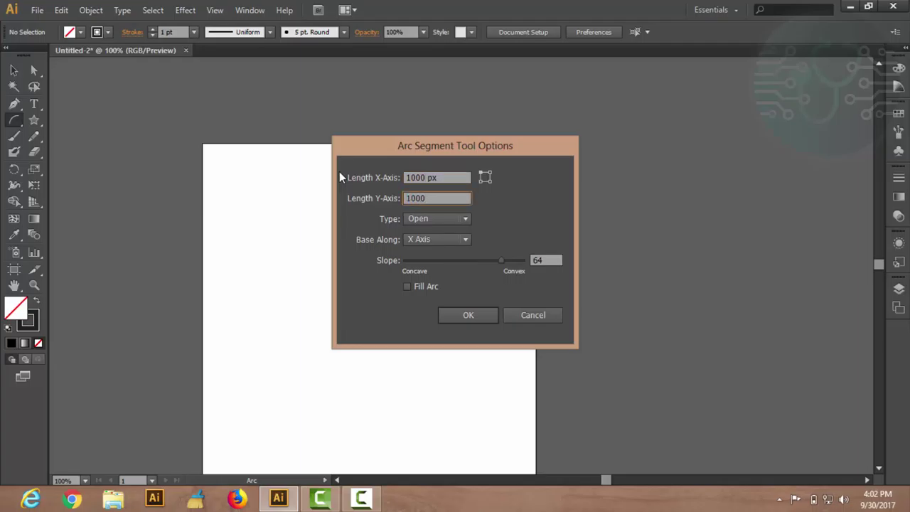
click(439, 219)
click(436, 228)
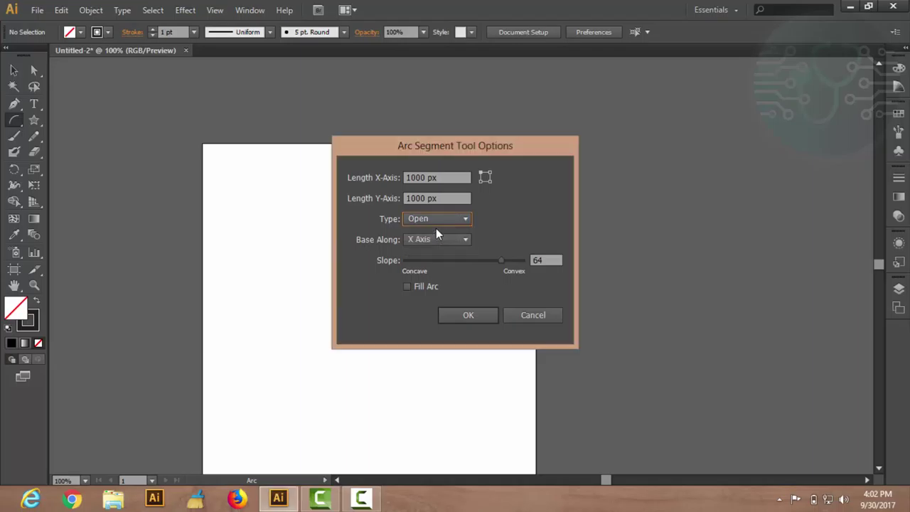
click(432, 239)
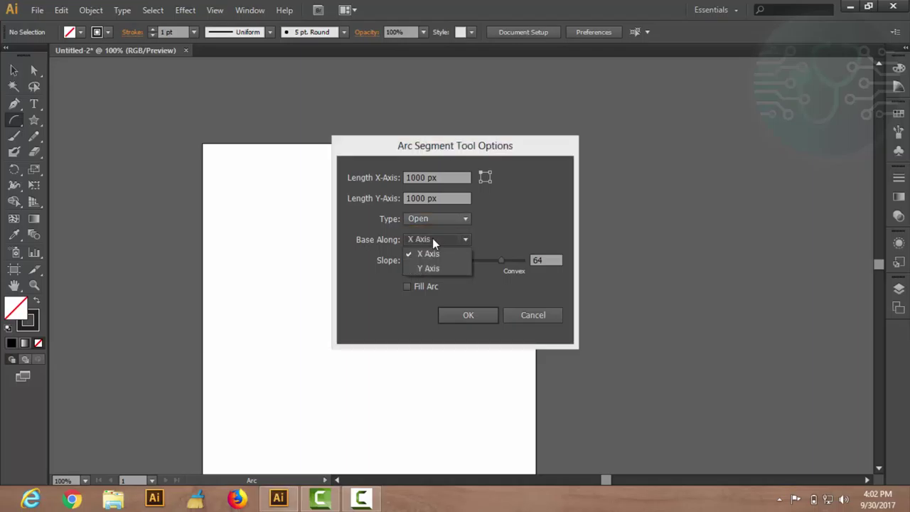
click(432, 239)
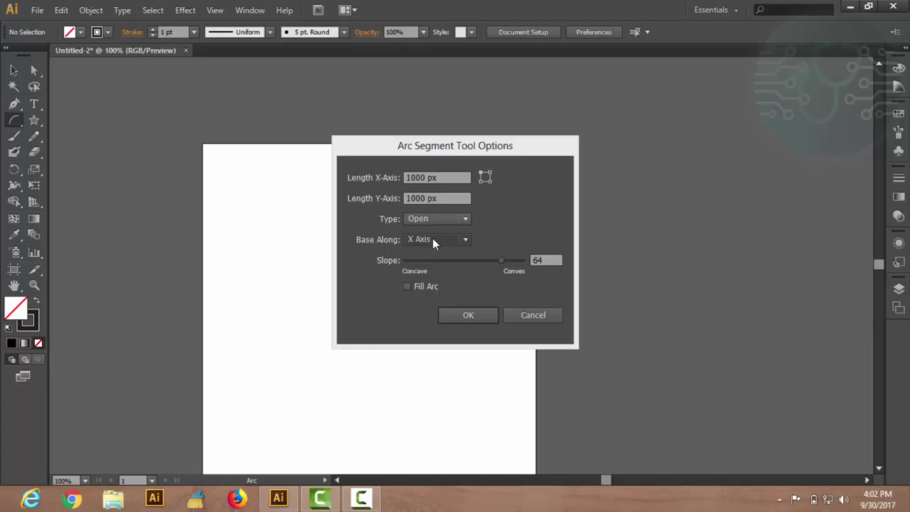
click(426, 286)
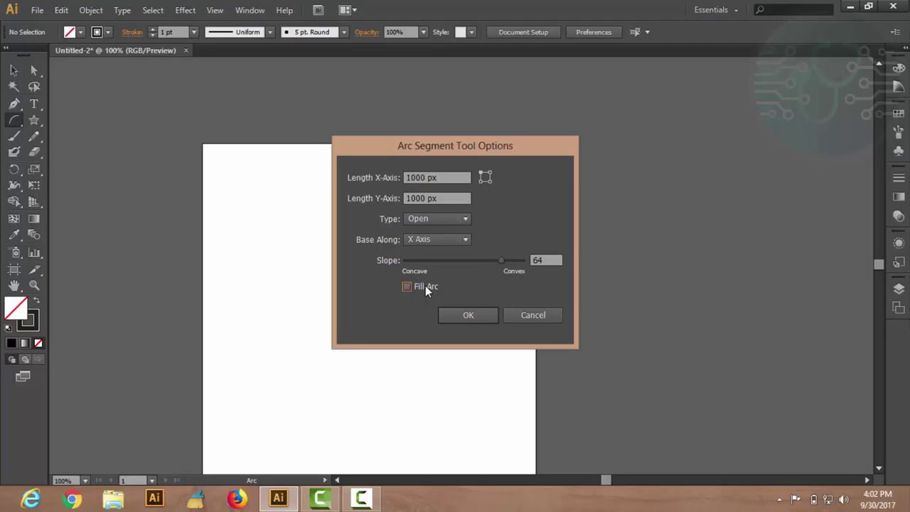
click(482, 314)
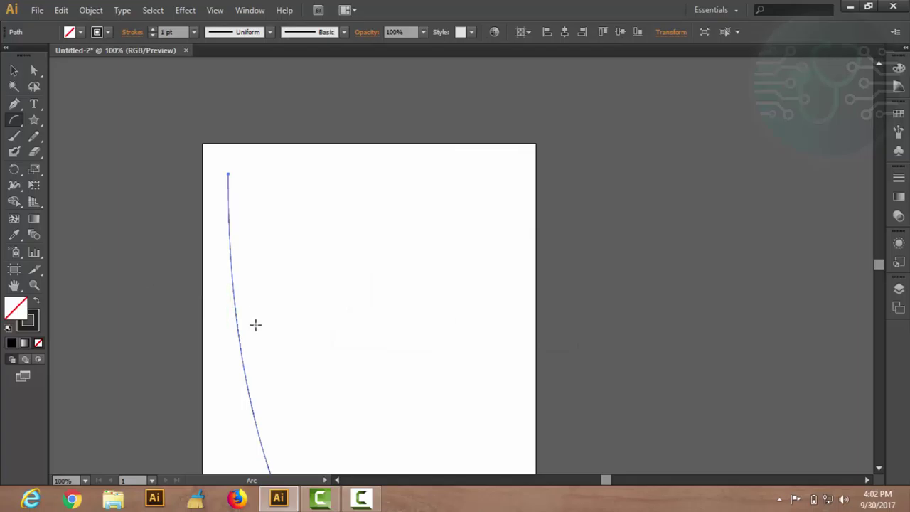
Zoom out and delete the oversized 1000 px arc.
scroll(256, 323, down, 3)
alt+scroll(255, 323, down, 3)
alt+scroll(256, 323, down, 1)
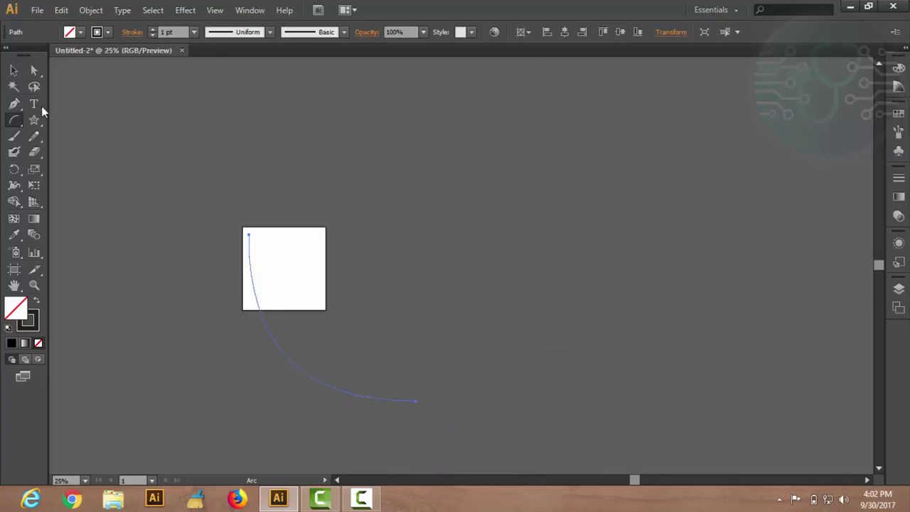
click(14, 70)
click(419, 346)
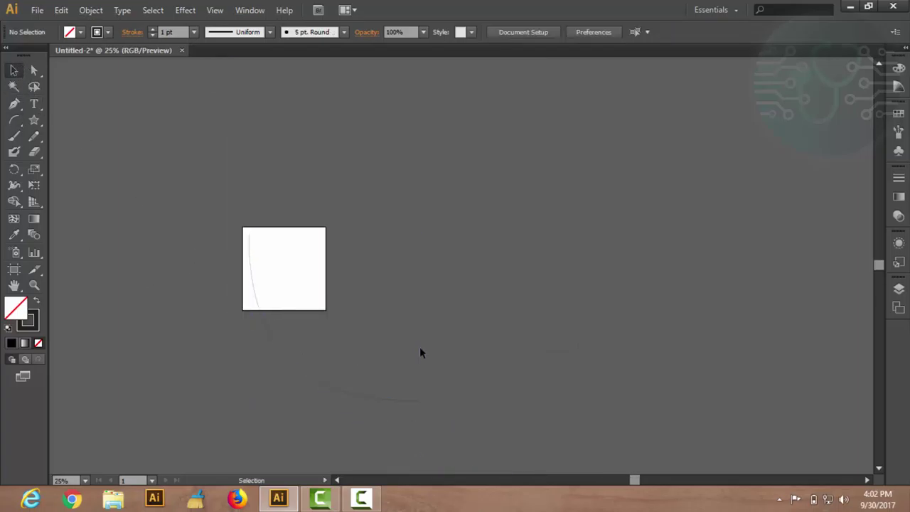
alt+scroll(354, 385, up, 1)
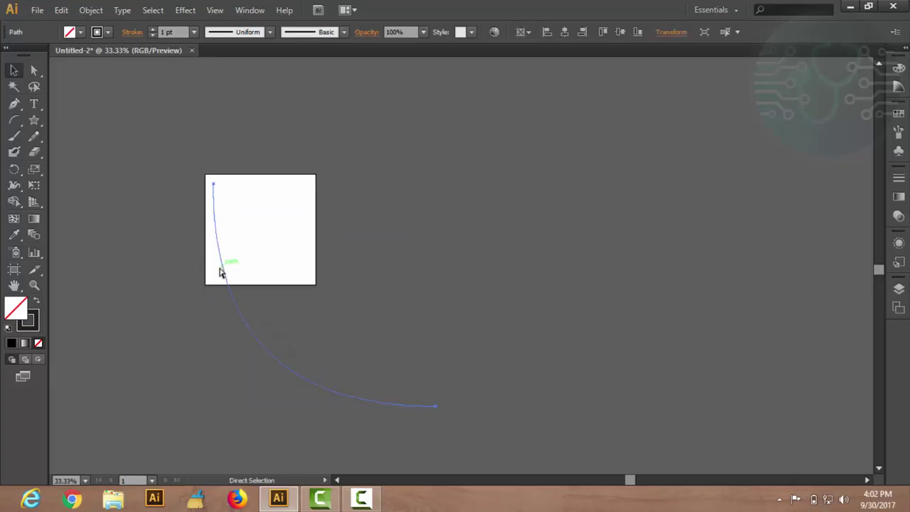
key(Delete)
Create a tiny fully concave arc with slope -100 using the Arc tool dialog.
click(14, 120)
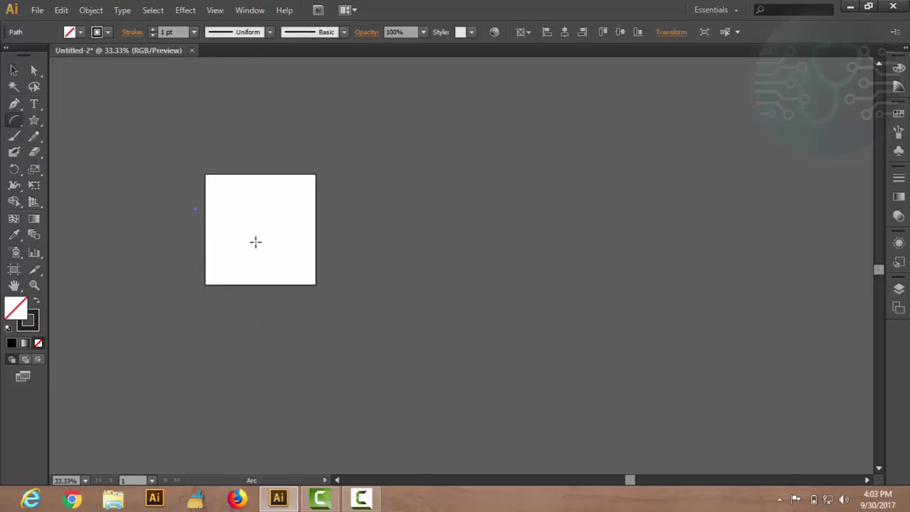
scroll(192, 213, up, 3)
click(348, 191)
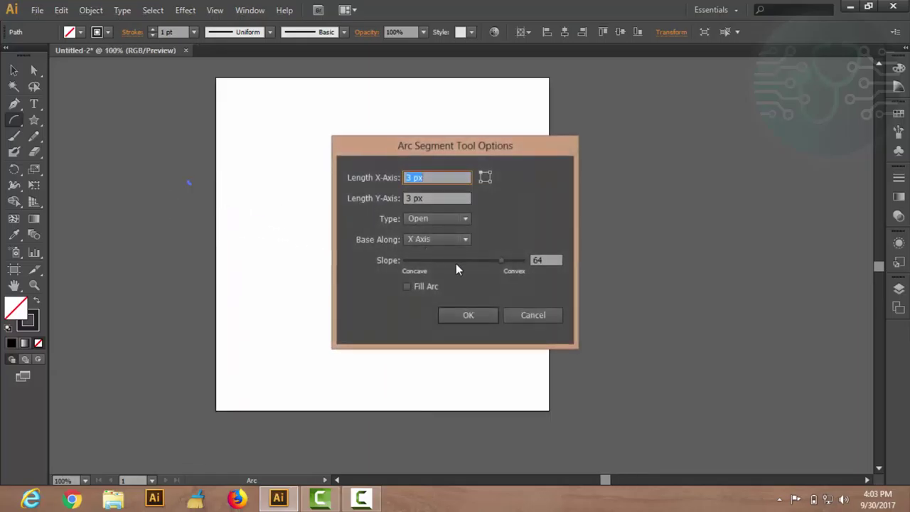
drag(501, 261, 367, 263)
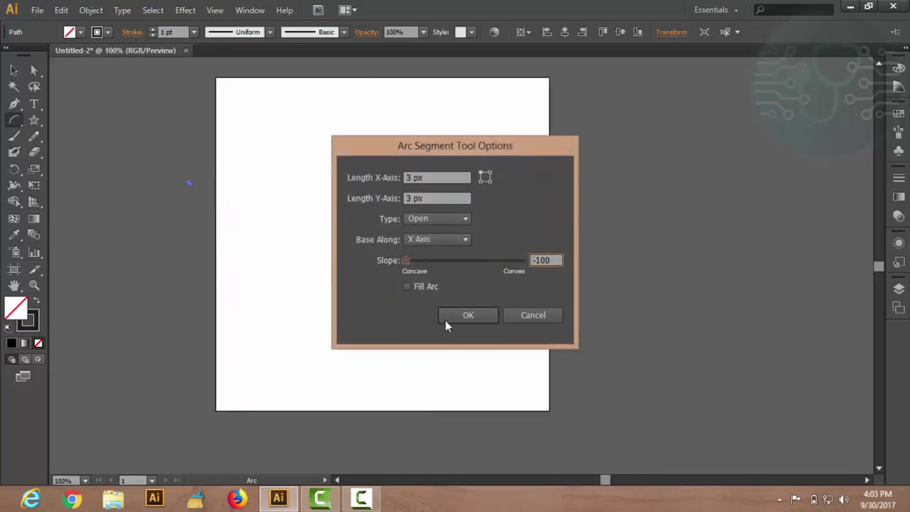
click(463, 319)
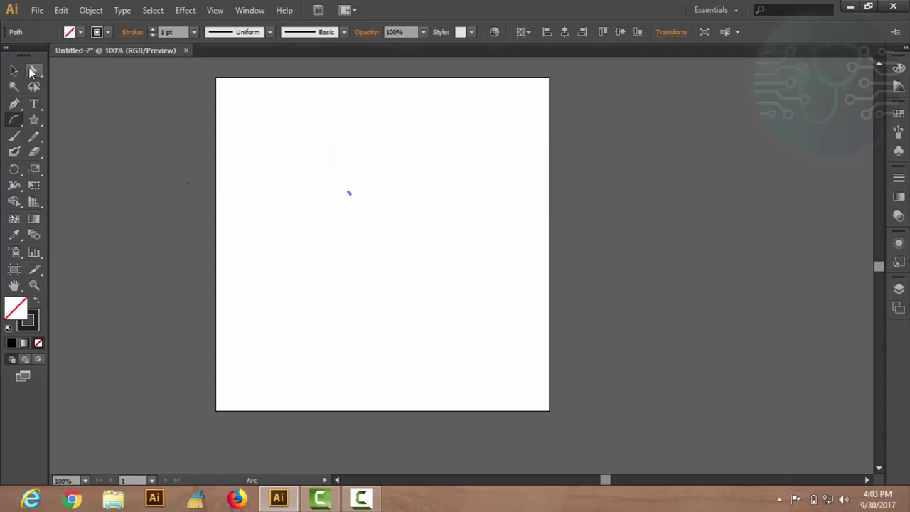
Zoom in, rotate the tiny arc slightly counterclockwise, then delete it.
key(v)
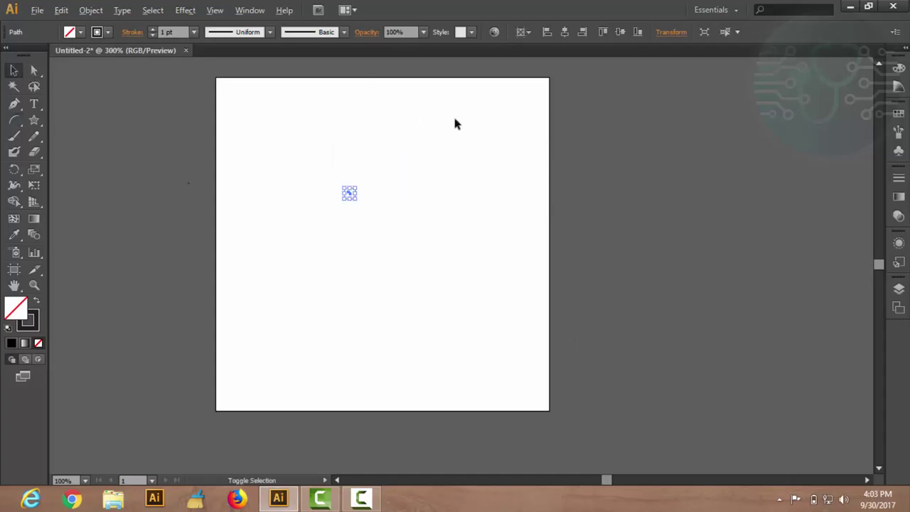
key(ctrl+plus)
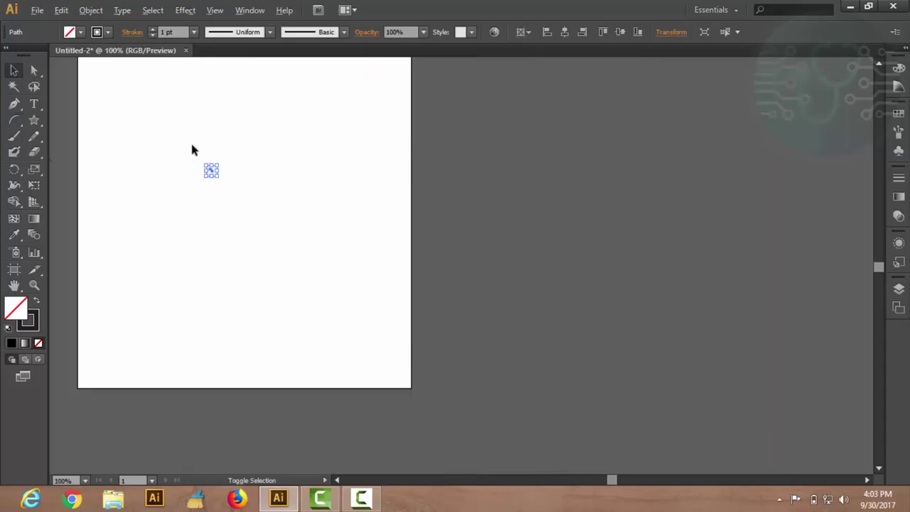
scroll(195, 153, up, 3)
scroll(213, 192, up, 2)
scroll(281, 238, up, 2)
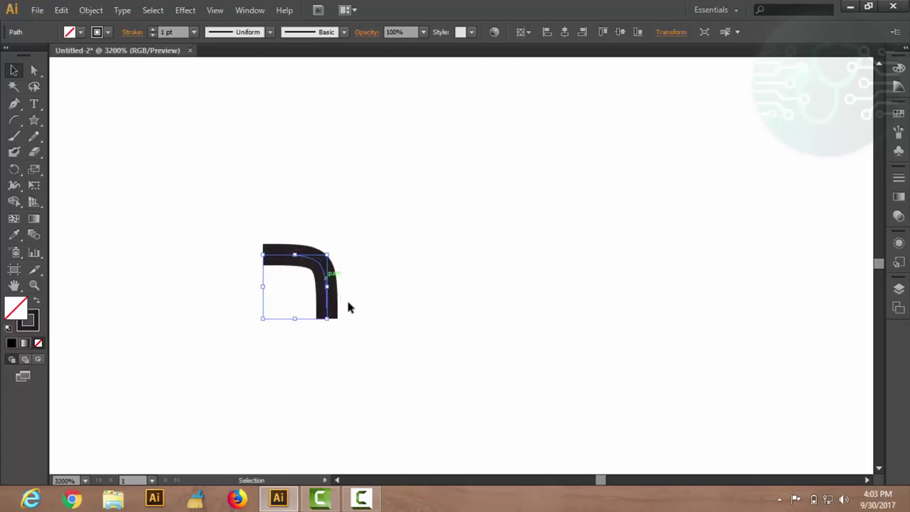
drag(344, 299, 420, 229)
key(a)
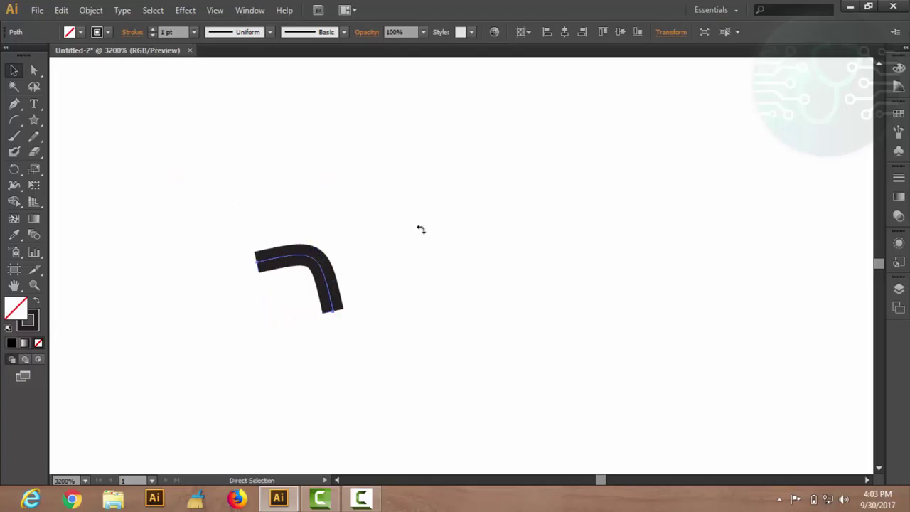
key(Delete)
key(v)
drag(15, 120, 70, 153)
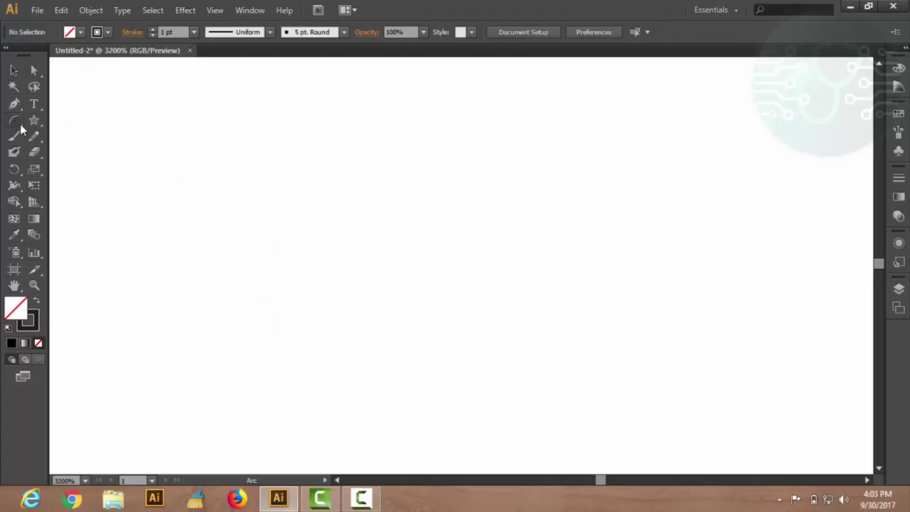
Draw a large spiral extending past the artboard's left edge.
scroll(177, 224, down, 2)
scroll(179, 227, down, 2)
scroll(184, 231, down, 5)
scroll(186, 234, down, 1)
mouse_move(260, 246)
mouse_down()
mouse_move(519, 249)
mouse_move(365, 207)
mouse_move(501, 313)
mouse_up()
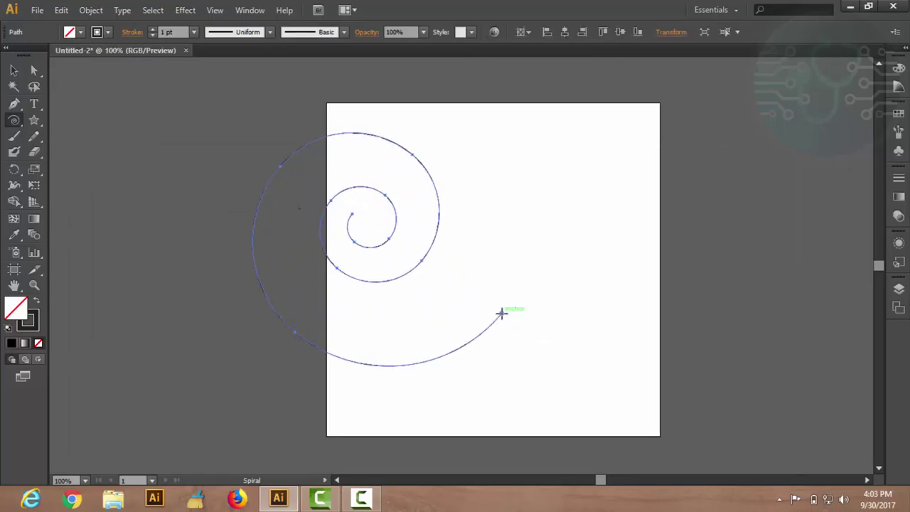
Reselect the spiral, then open the Spiral dialog showing 220 px radius and 80% decay.
click(13, 70)
click(117, 137)
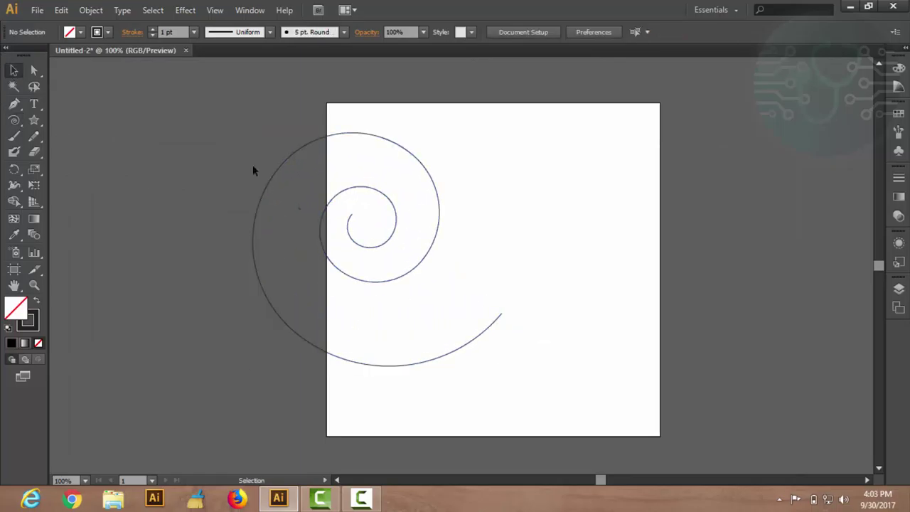
click(356, 193)
click(13, 119)
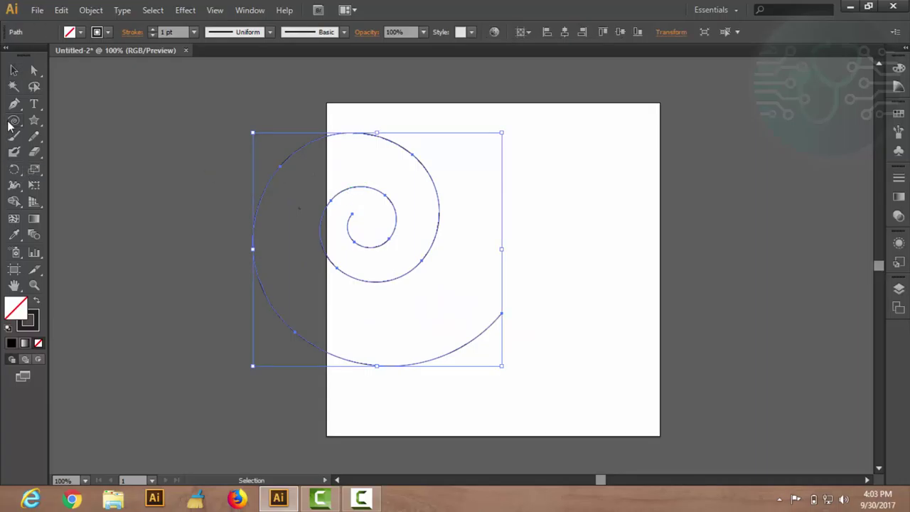
click(582, 171)
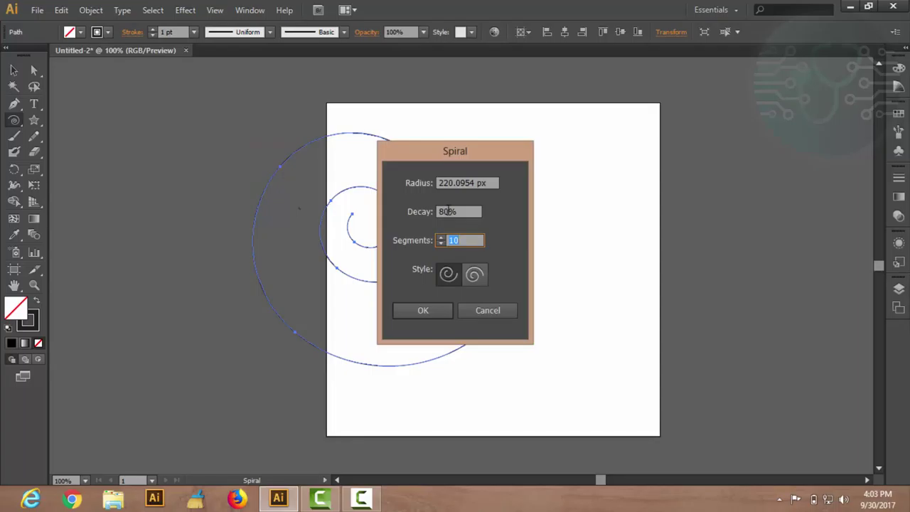
Create a spiral with the opposite winding style and 40 segments.
click(475, 275)
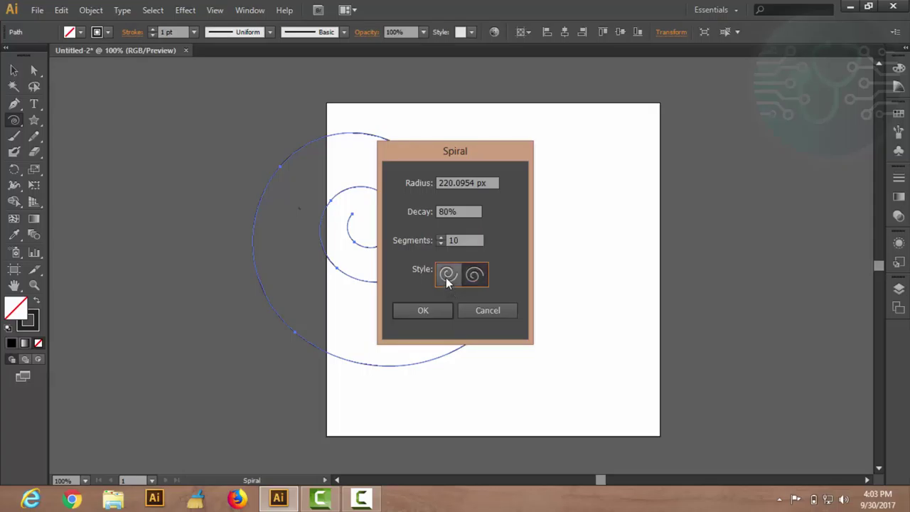
click(447, 279)
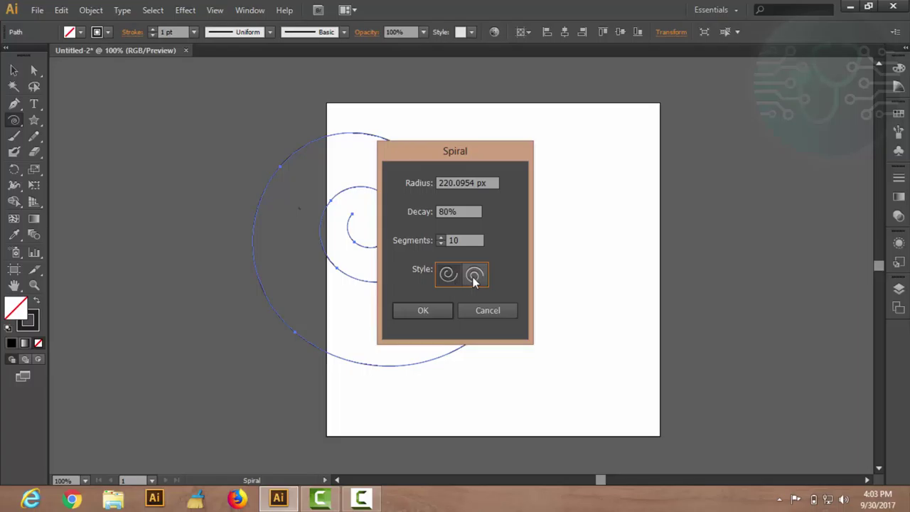
click(475, 281)
click(463, 240)
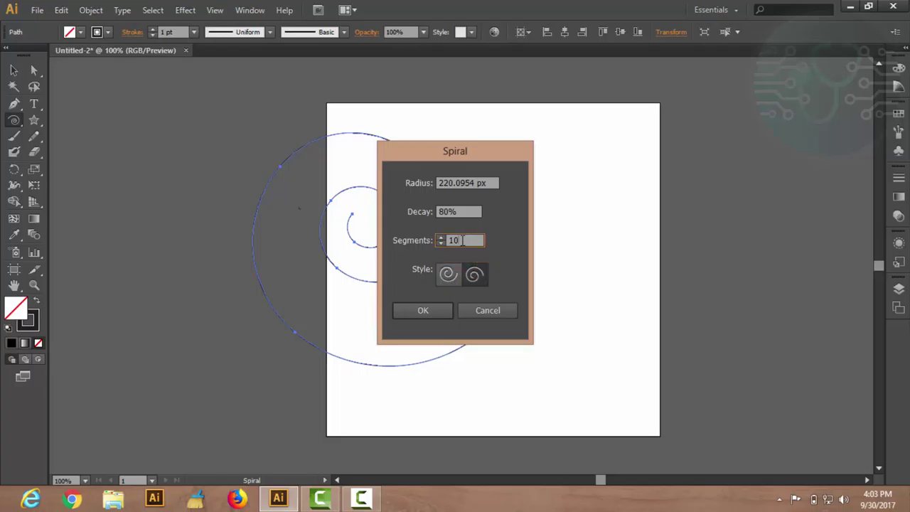
double_click(463, 241)
text(1)
key(BackSpace)
text(40)
click(414, 308)
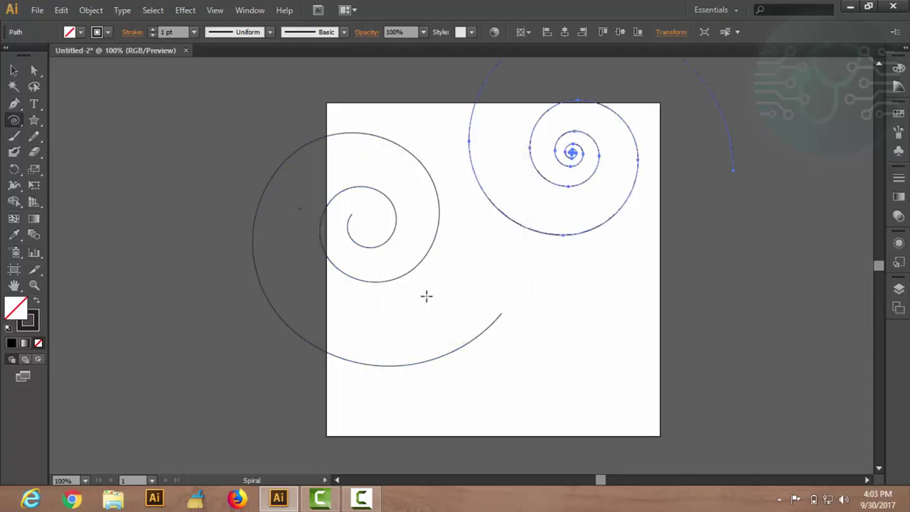
Move the new spiral down to the artboard's right side.
click(14, 70)
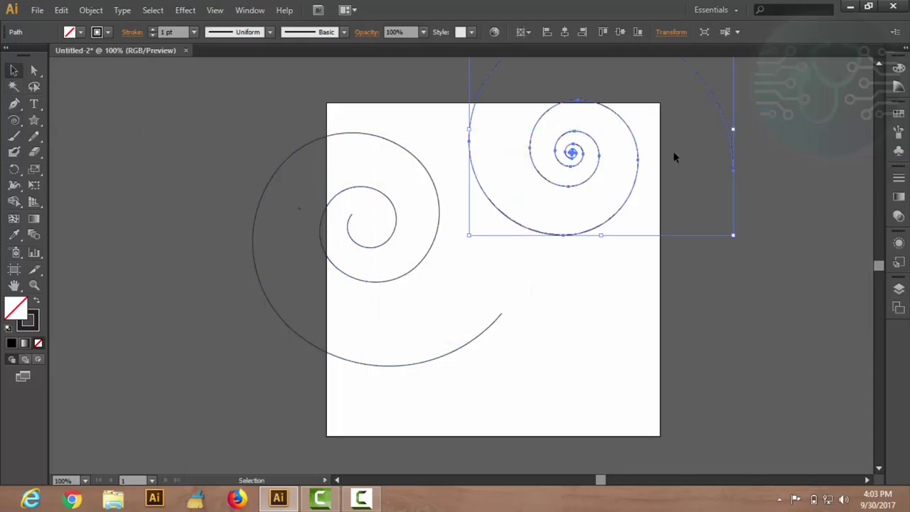
click(584, 178)
drag(581, 167, 619, 282)
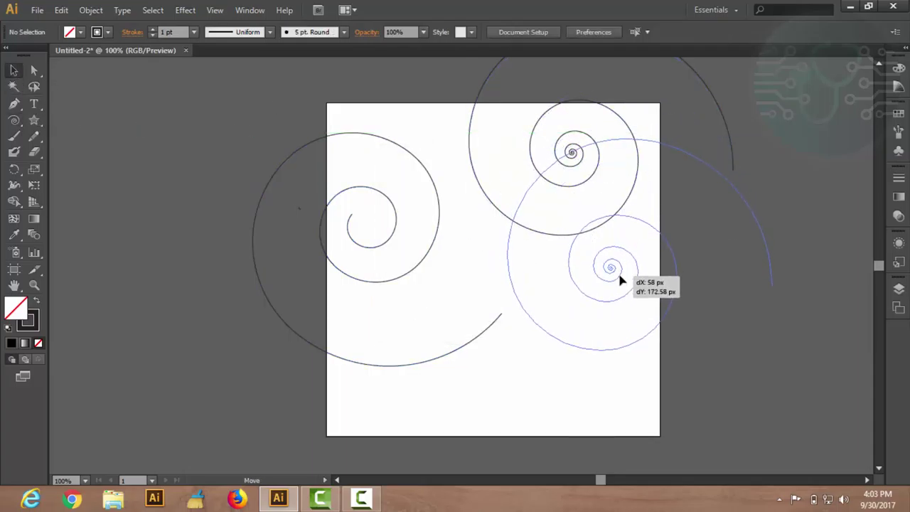
click(739, 296)
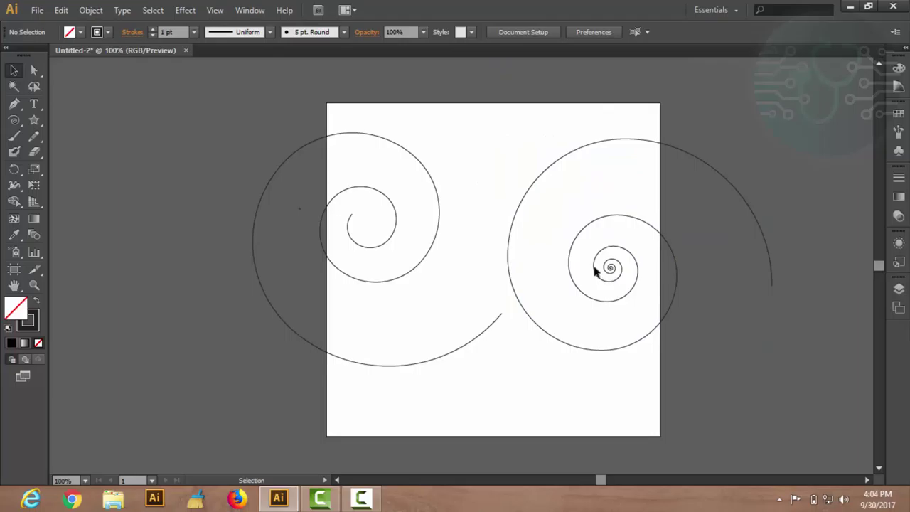
drag(14, 119, 43, 142)
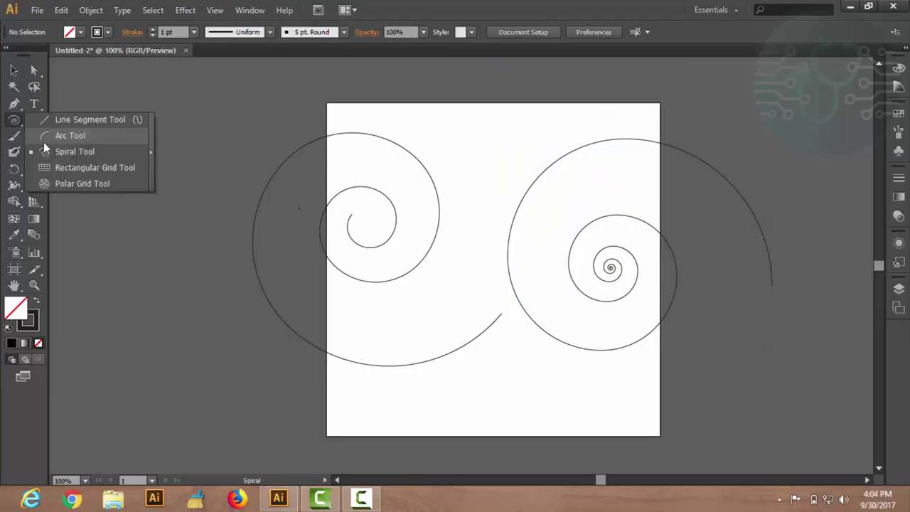
Draw a trial rectangular grid, then delete it and both spirals.
click(74, 171)
drag(143, 132, 429, 322)
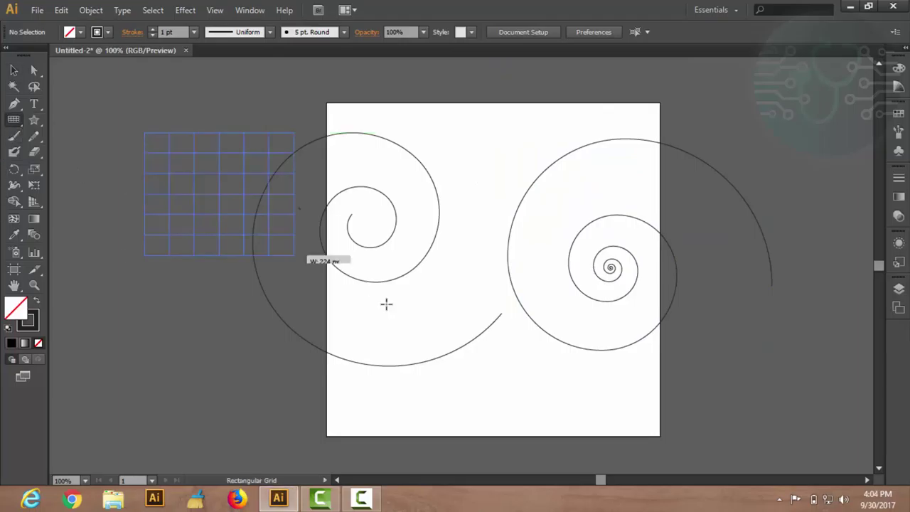
click(14, 69)
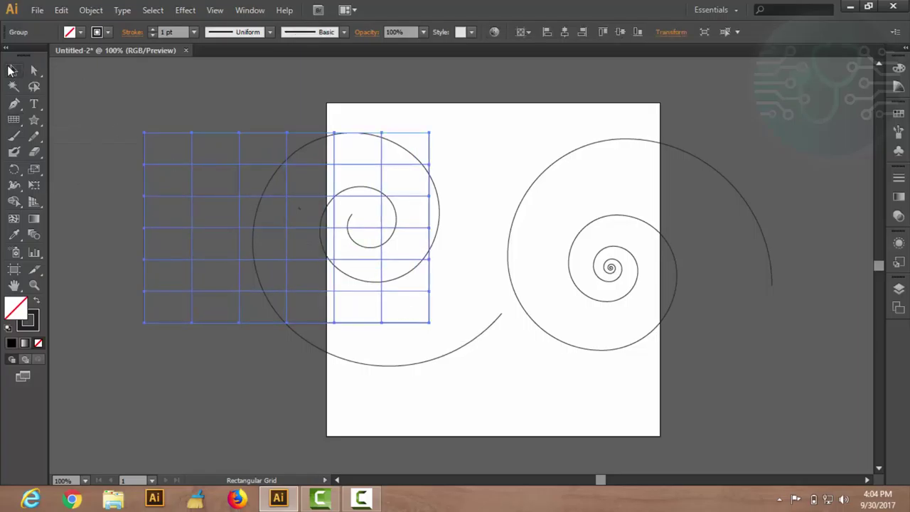
key(Delete)
click(278, 169)
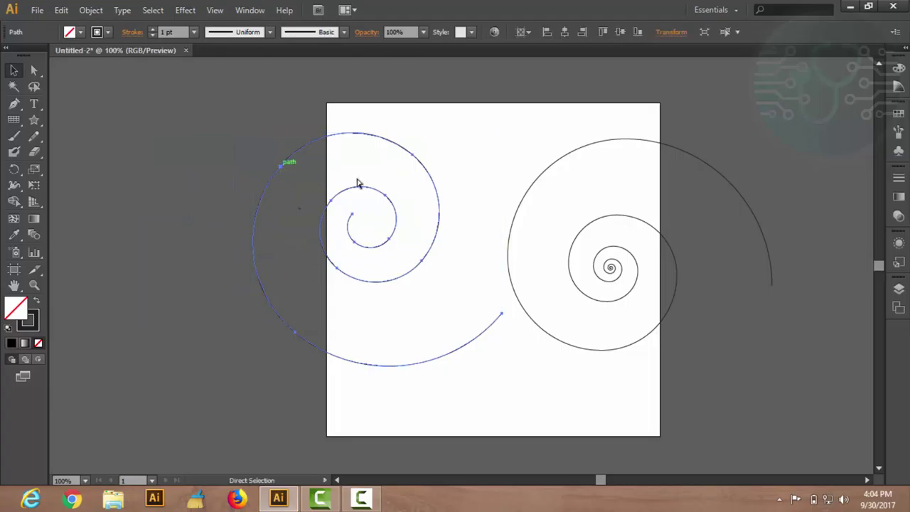
key(Delete)
click(538, 182)
key(Delete)
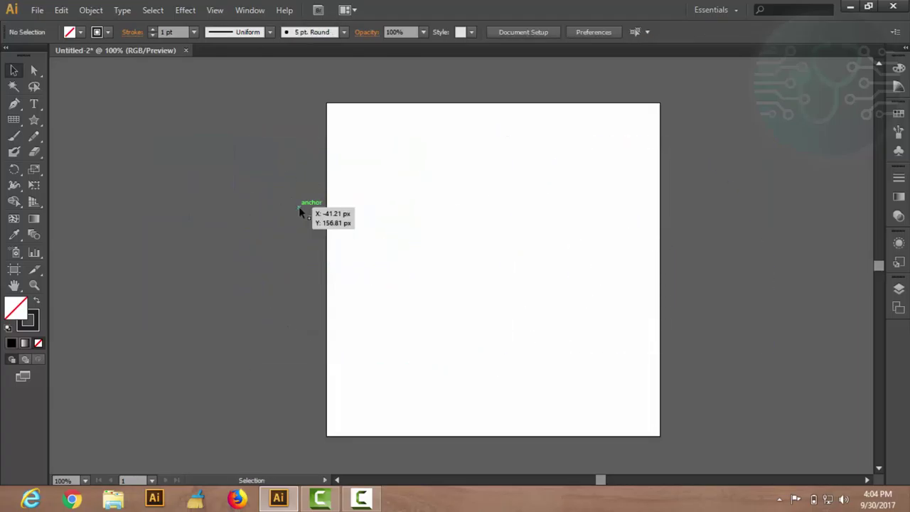
Draw a six-by-six rectangular grid on the artboard.
click(14, 119)
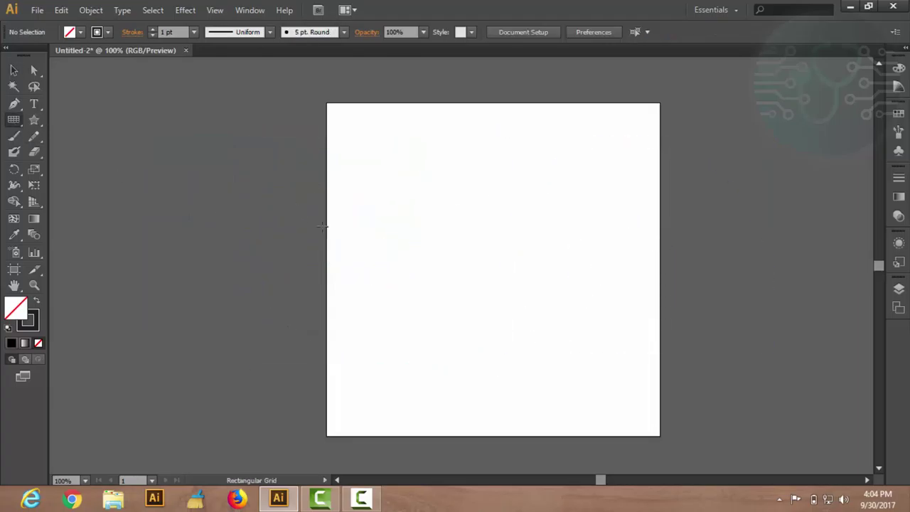
drag(371, 214, 623, 368)
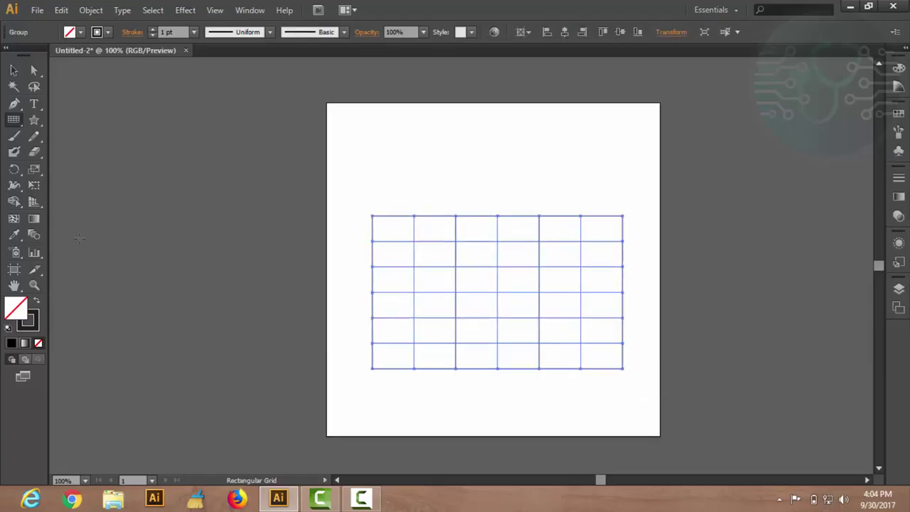
click(13, 70)
click(225, 265)
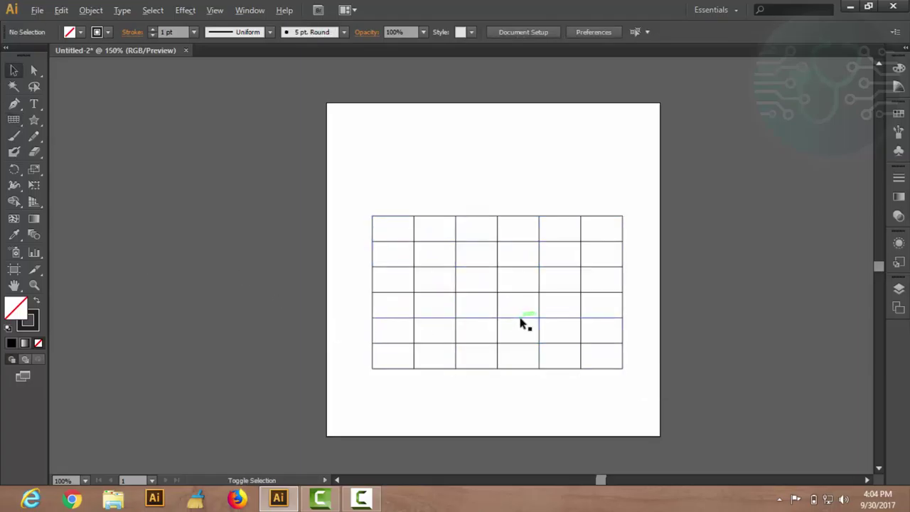
scroll(515, 324, up, 1)
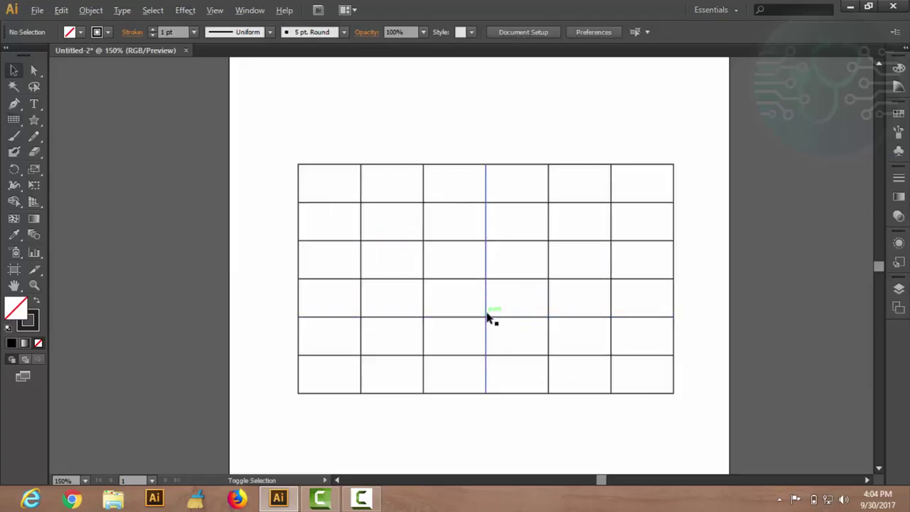
click(14, 121)
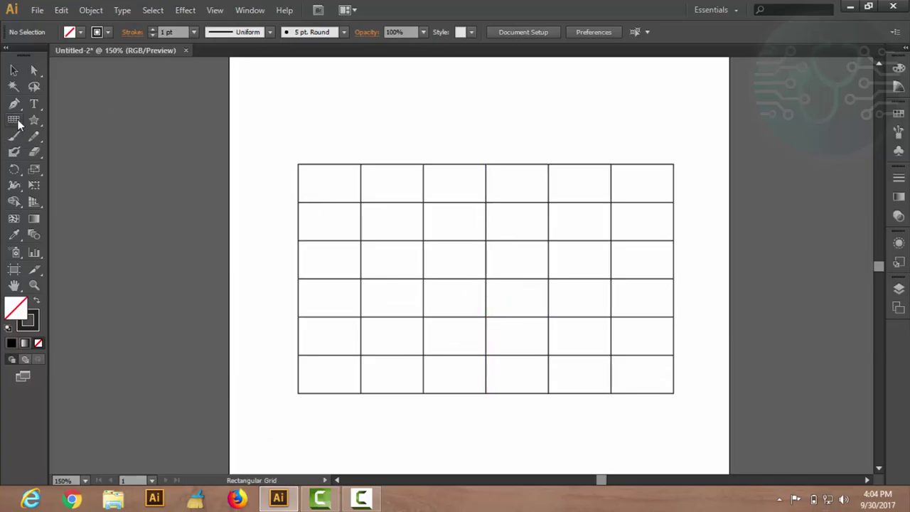
Draw a two-segment zigzag of straight lines from the grid's top-right corner.
drag(16, 122, 78, 118)
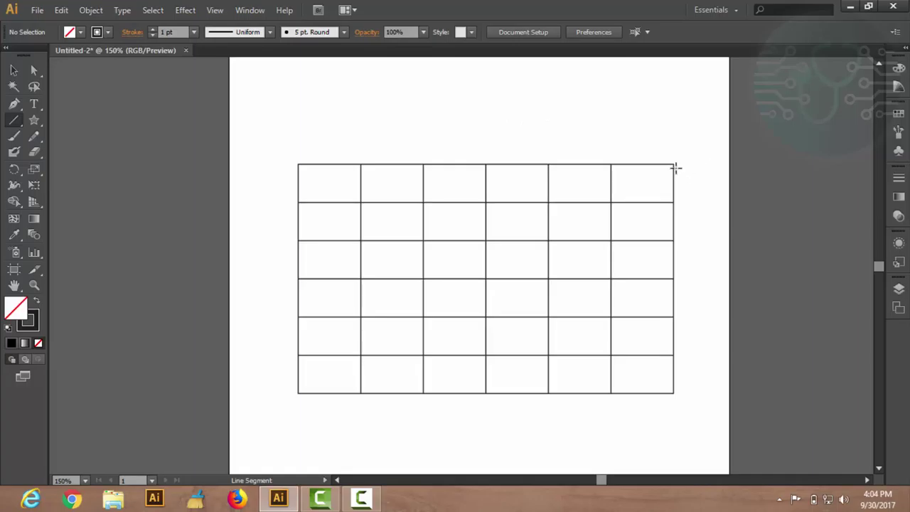
drag(673, 165, 609, 203)
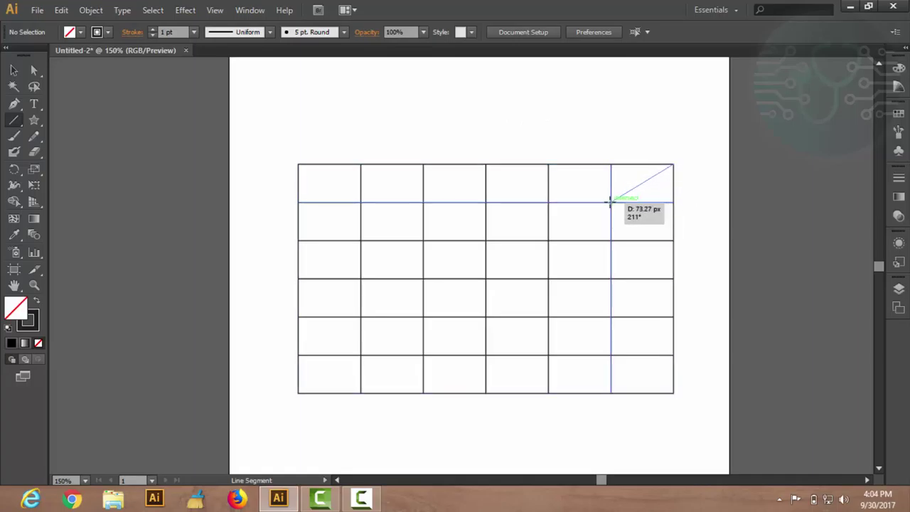
mouse_move(611, 203)
mouse_down()
mouse_move(675, 241)
mouse_move(611, 276)
mouse_move(667, 327)
mouse_move(673, 316)
mouse_up()
Move the grid aside, then delete the zigzag and the grid.
click(14, 70)
click(410, 206)
drag(344, 204, 125, 195)
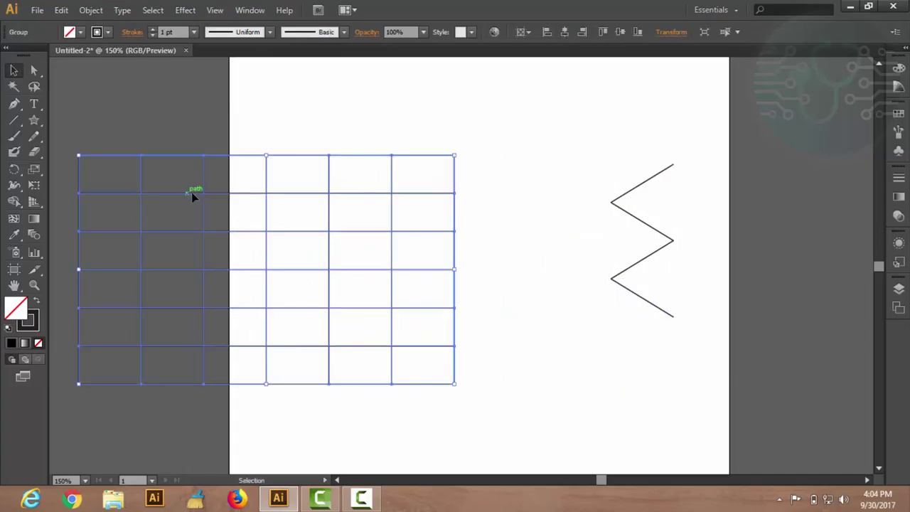
drag(596, 135, 720, 347)
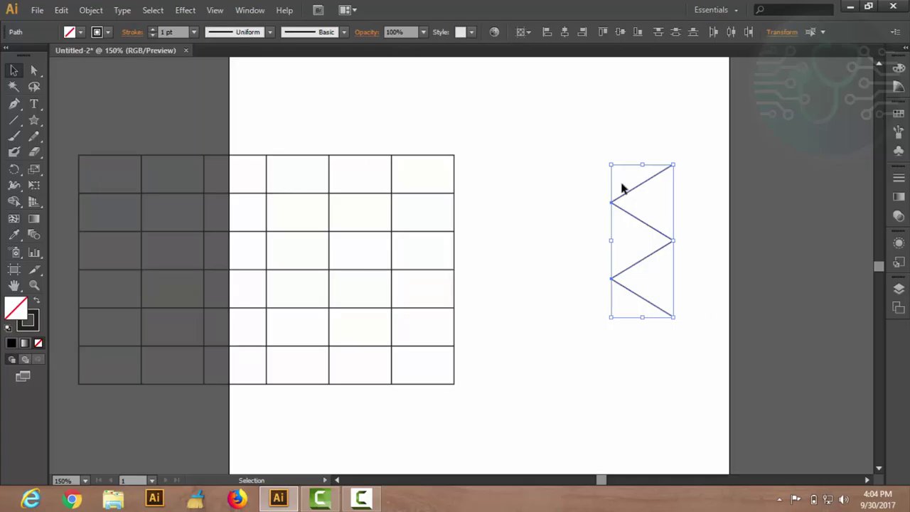
key(Delete)
click(329, 173)
key(Delete)
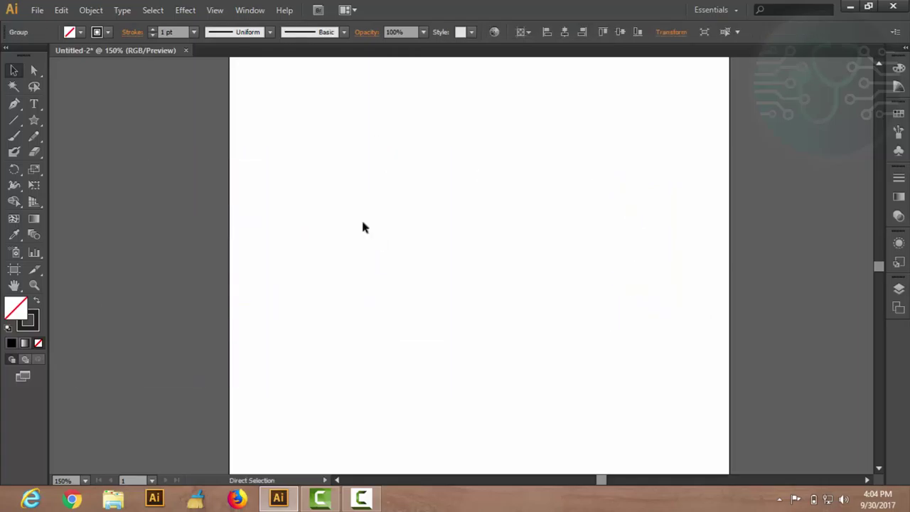
click(14, 120)
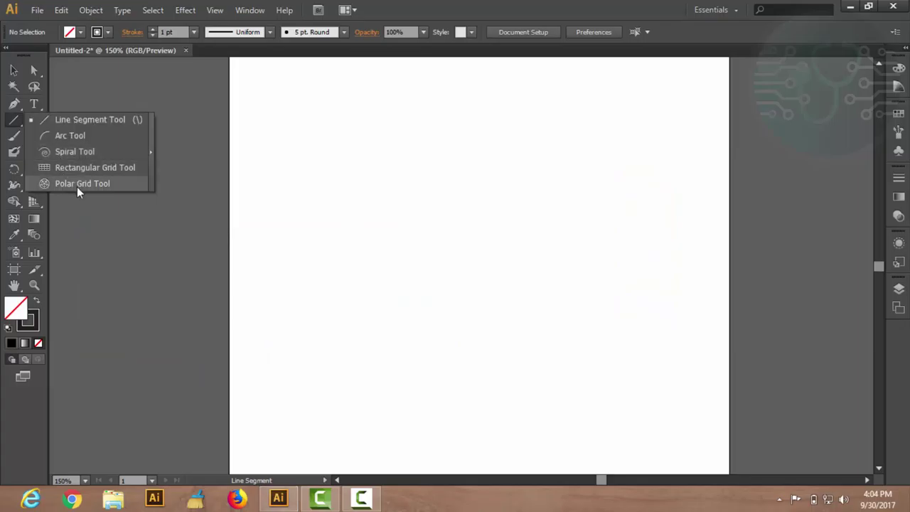
click(77, 183)
drag(345, 189, 535, 378)
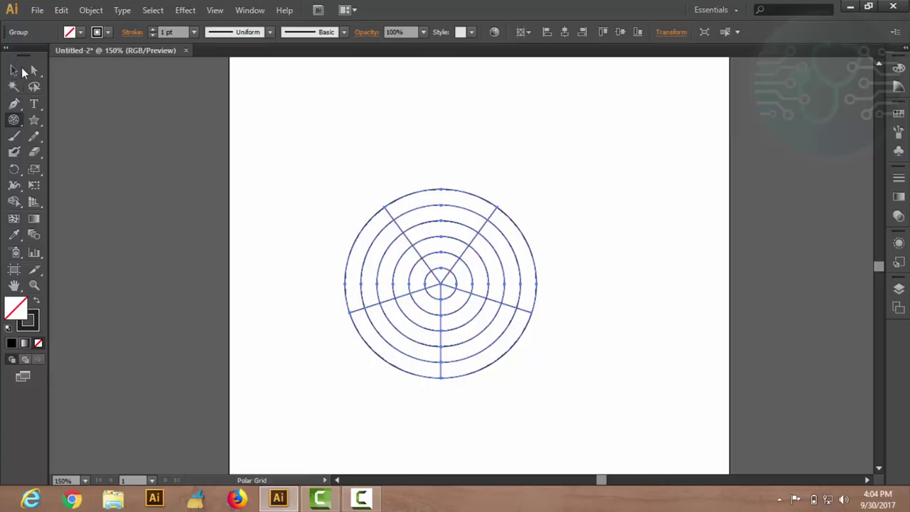
click(239, 203)
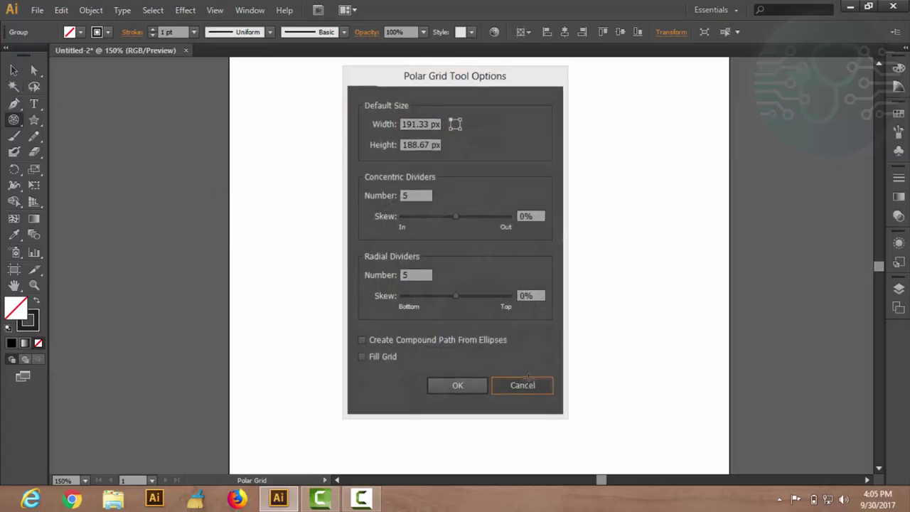
click(522, 384)
click(14, 71)
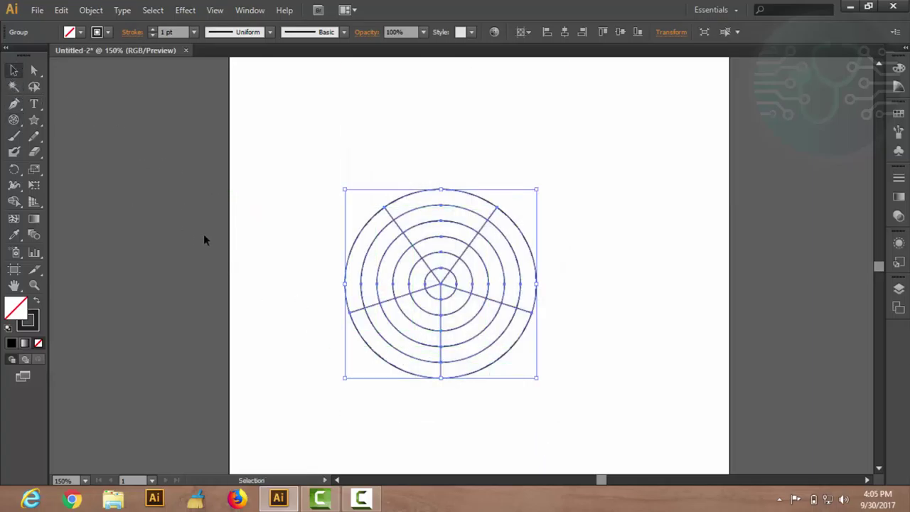
click(499, 375)
scroll(467, 332, up, 1)
scroll(467, 332, up, 1)
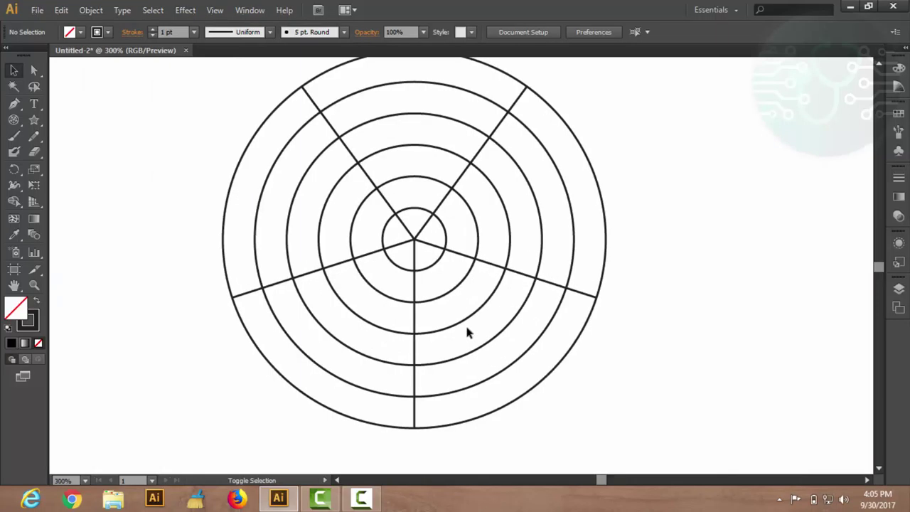
scroll(467, 331, down, 2)
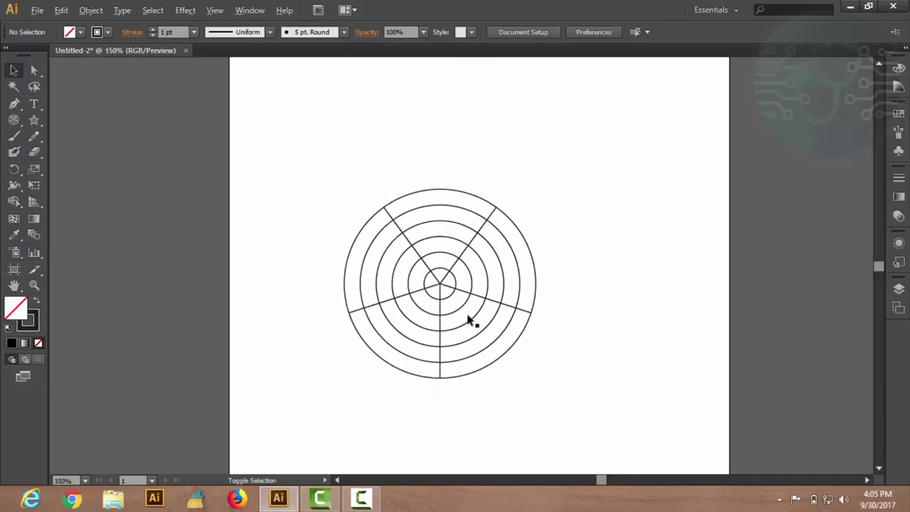
click(442, 282)
click(452, 226)
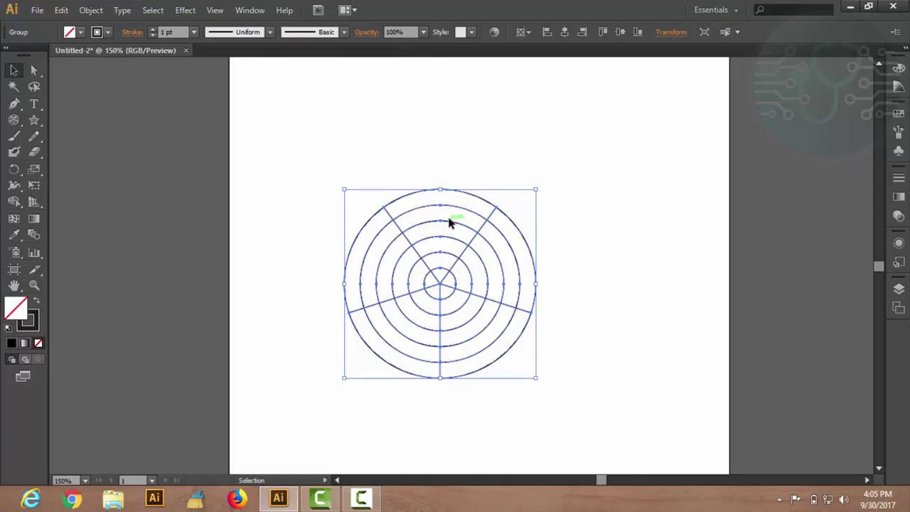
key(Delete)
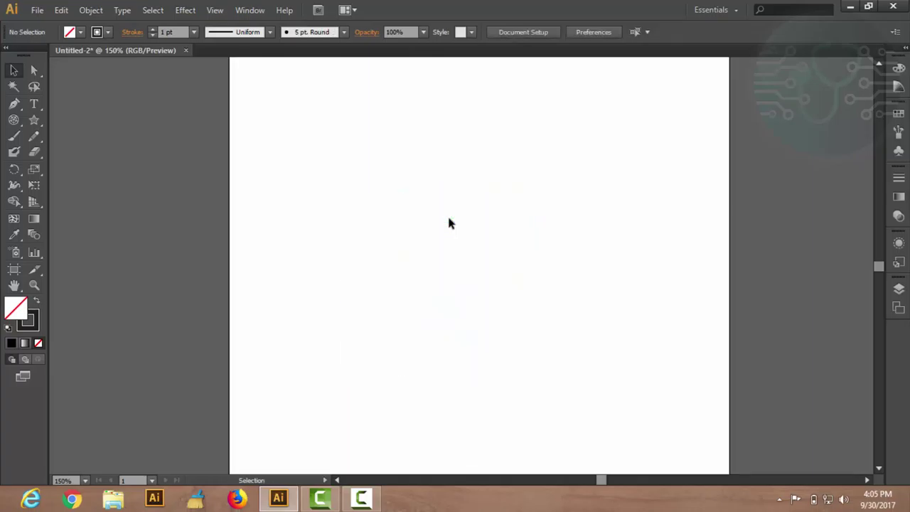